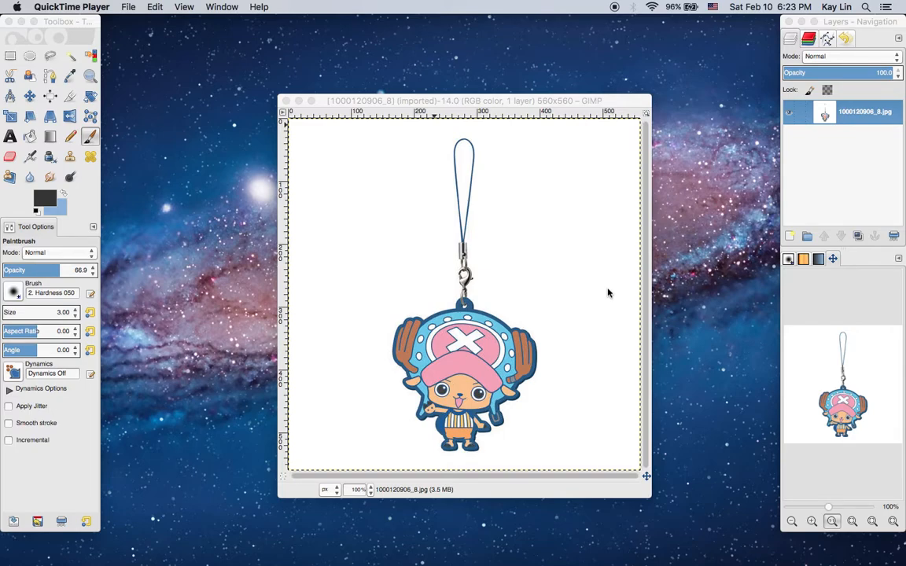
Draw a freehand selection loosely around the character charm, leaving out the strap and clasp above it.
{"action": "left_click", "coordinate": [49, 60]}
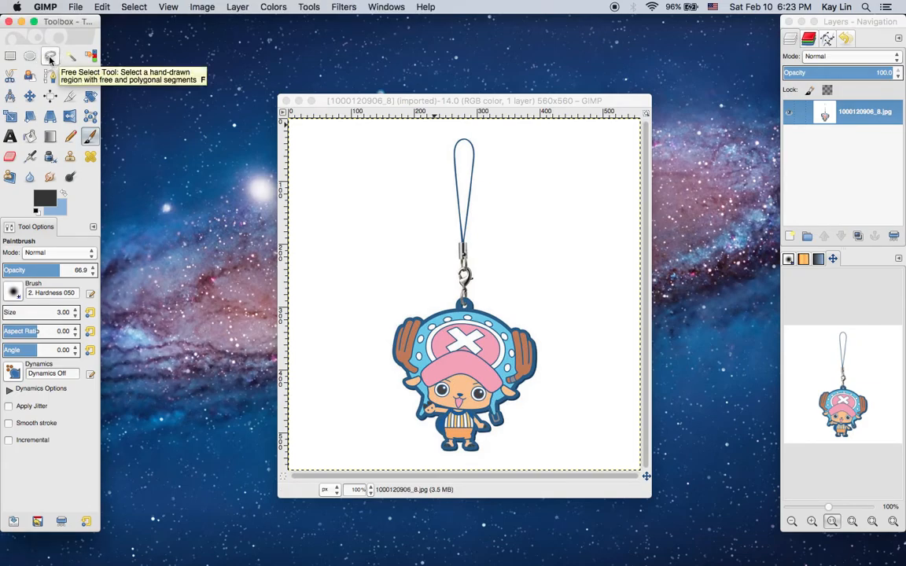
{"action": "left_click", "coordinate": [49, 59]}
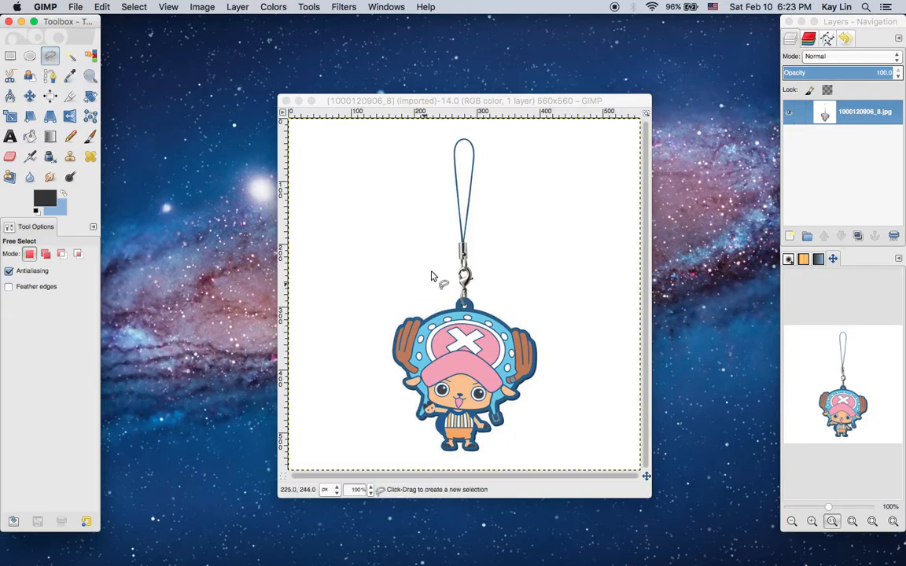
{"action": "mouse_move", "coordinate": [436, 302]}
{"action": "left_mouse_down"}
{"action": "mouse_move", "coordinate": [387, 313]}
{"action": "mouse_move", "coordinate": [375, 343]}
{"action": "mouse_move", "coordinate": [382, 389]}
{"action": "mouse_move", "coordinate": [418, 452]}
{"action": "mouse_move", "coordinate": [475, 462]}
{"action": "mouse_move", "coordinate": [531, 438]}
{"action": "mouse_move", "coordinate": [557, 371]}
{"action": "mouse_move", "coordinate": [554, 348]}
{"action": "mouse_move", "coordinate": [524, 315]}
{"action": "mouse_move", "coordinate": [480, 293]}
{"action": "mouse_move", "coordinate": [435, 294]}
{"action": "left_mouse_up"}
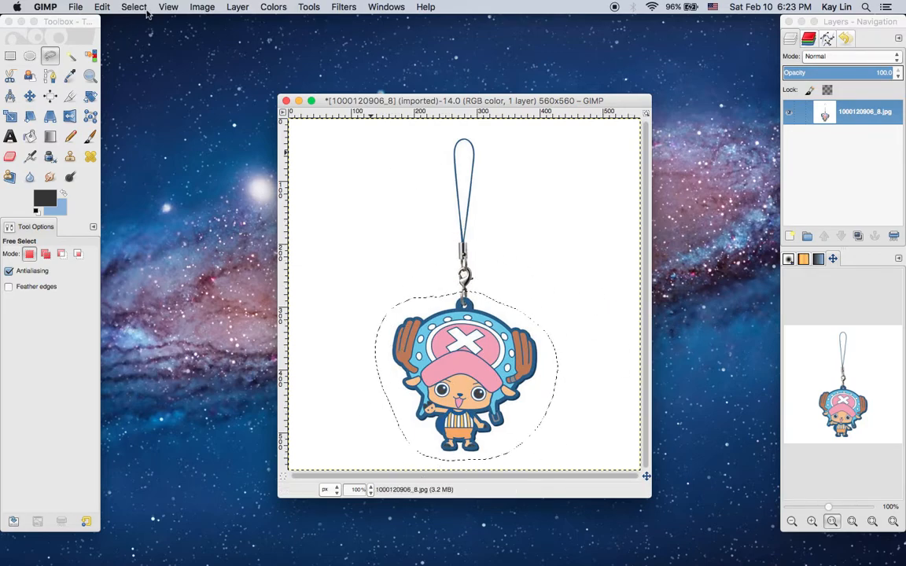
Copy the selected character and paste it as a new image.
{"action": "left_click", "coordinate": [100, 8]}
{"action": "left_click", "coordinate": [130, 92]}
{"action": "left_click", "coordinate": [100, 7]}
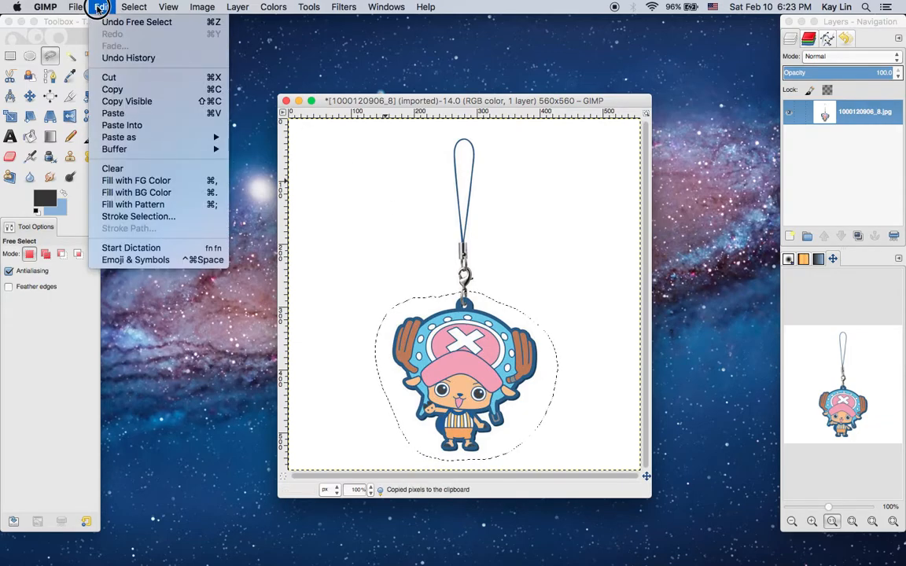
{"action": "mouse_move", "coordinate": [196, 138]}
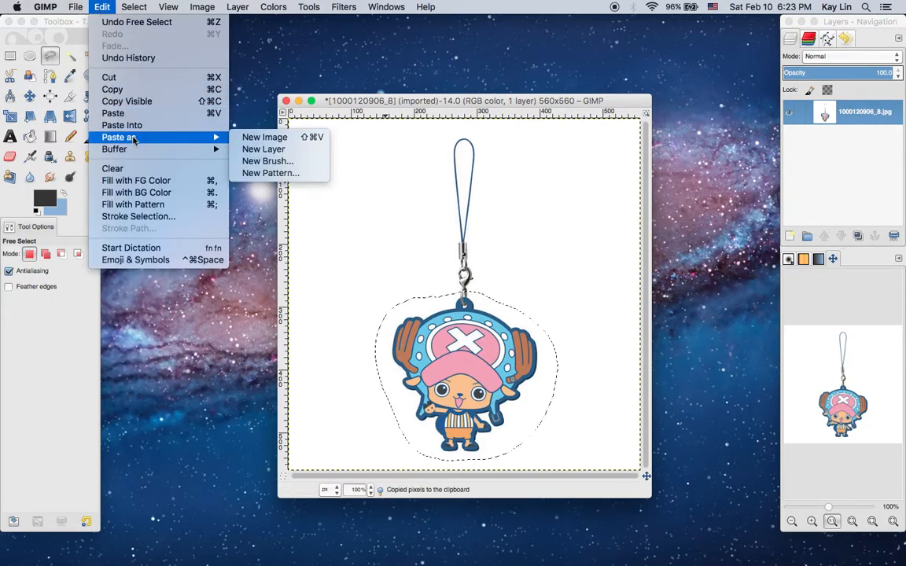
{"action": "left_click", "coordinate": [254, 140]}
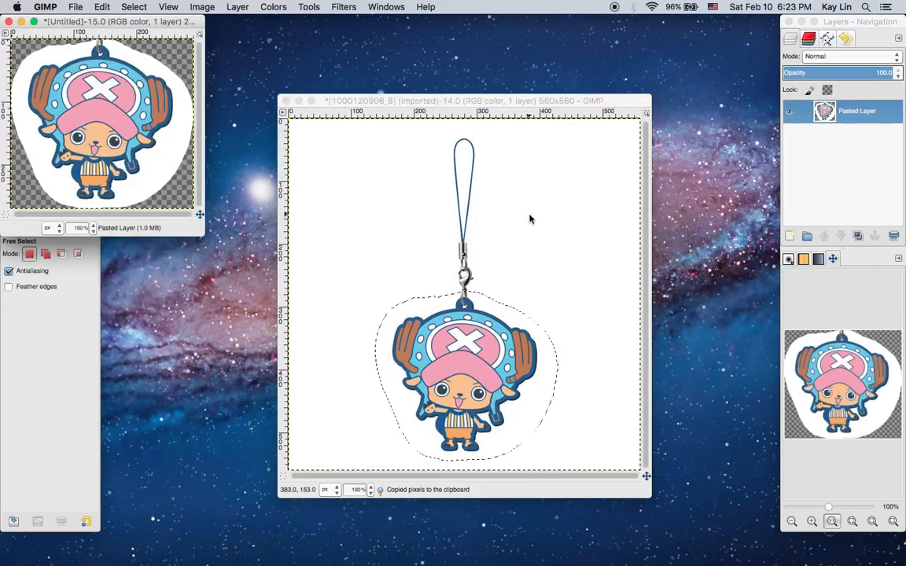
{"action": "left_click_drag", "start_coordinate": [162, 24], "coordinate": [279, 109]}
{"action": "left_click", "coordinate": [404, 113]}
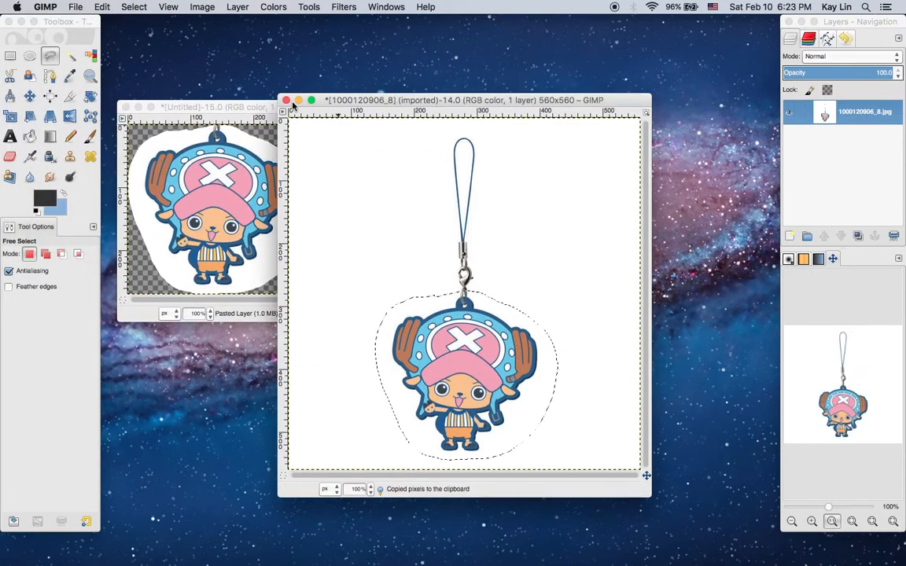
{"action": "left_click", "coordinate": [287, 100]}
{"action": "left_click", "coordinate": [391, 341]}
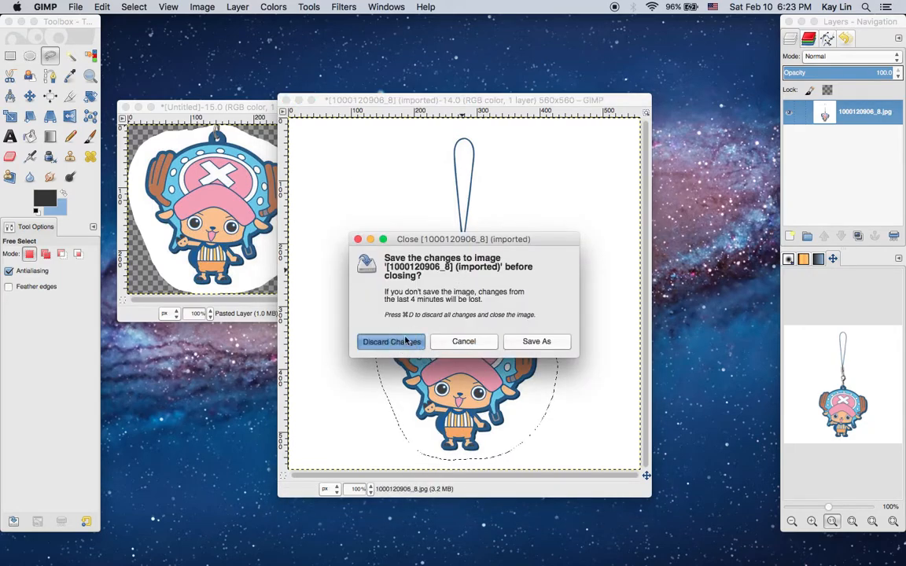
{"action": "left_click_drag", "start_coordinate": [251, 107], "coordinate": [447, 122]}
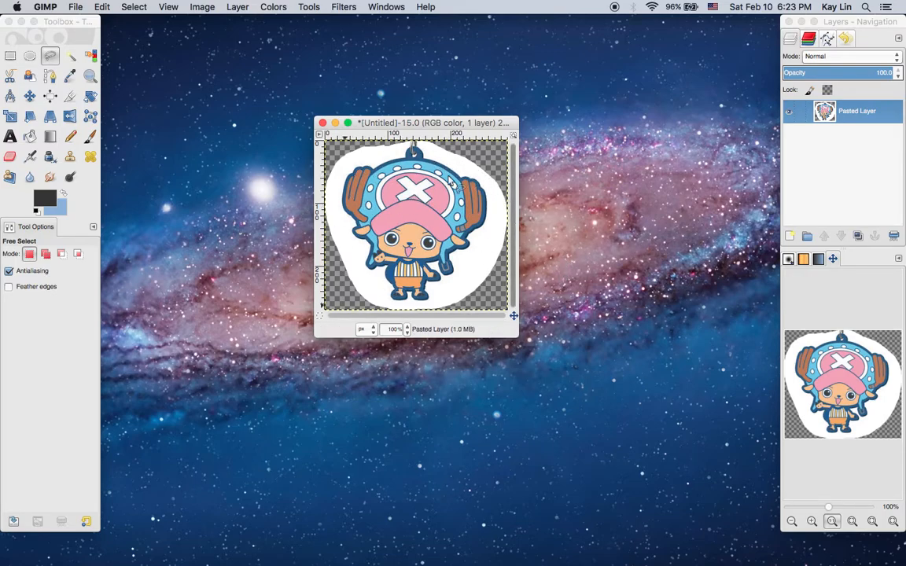
Fuzzy-select the white background around the character at threshold 15, clear it to transparency, and remove the selection.
{"action": "left_click", "coordinate": [70, 58]}
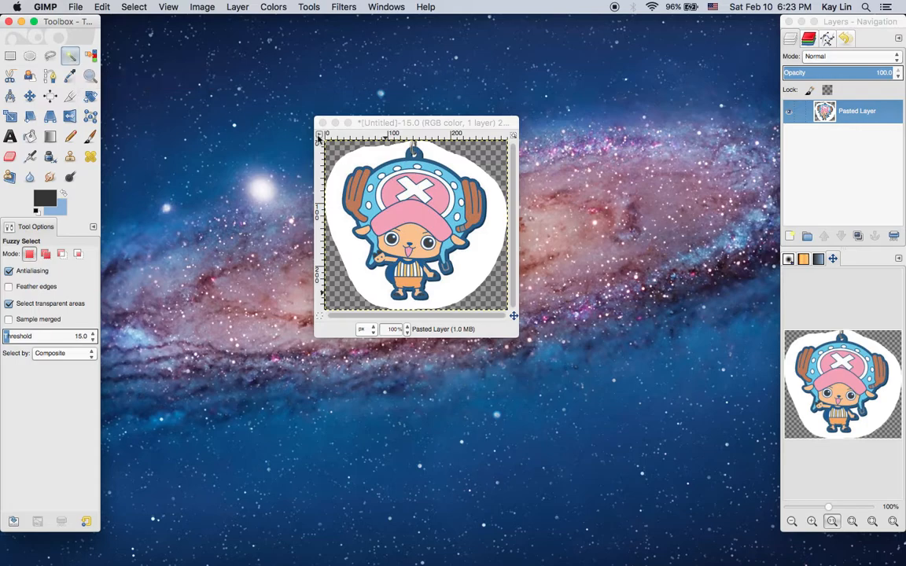
{"action": "left_click", "coordinate": [363, 161]}
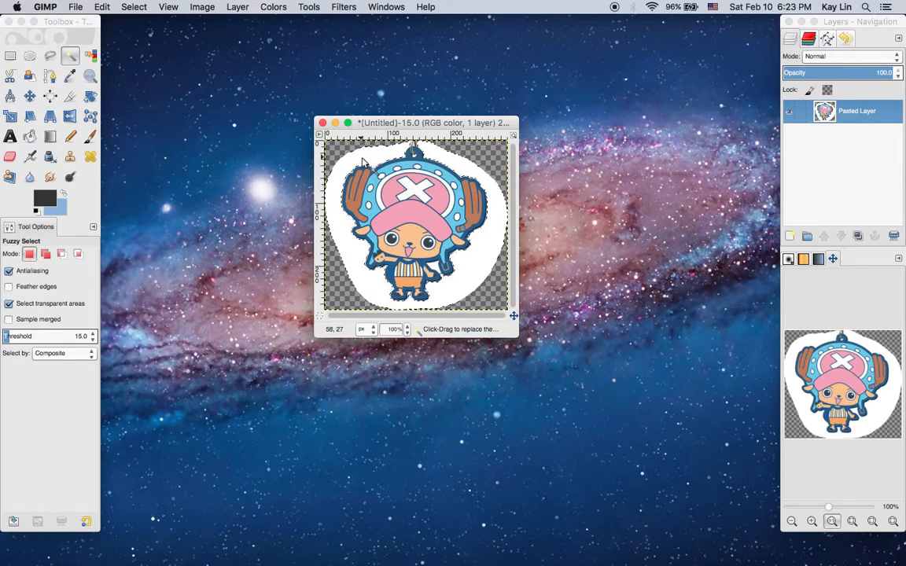
{"action": "left_click", "coordinate": [102, 8]}
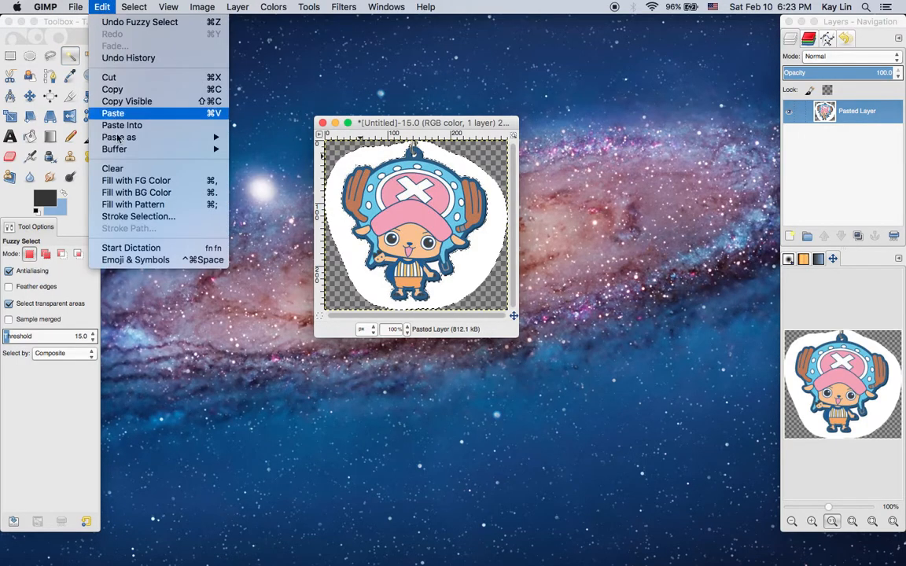
{"action": "left_click", "coordinate": [124, 171]}
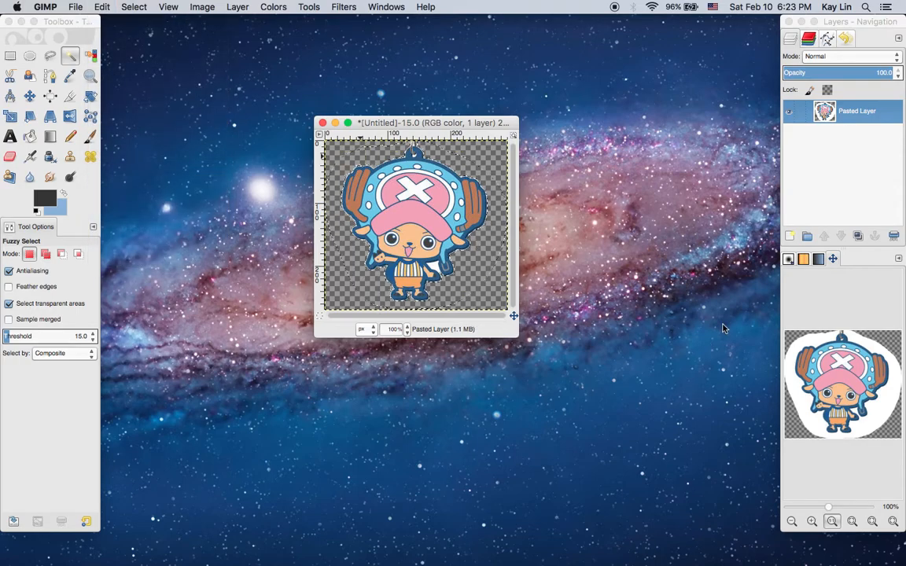
{"action": "left_click", "coordinate": [138, 7]}
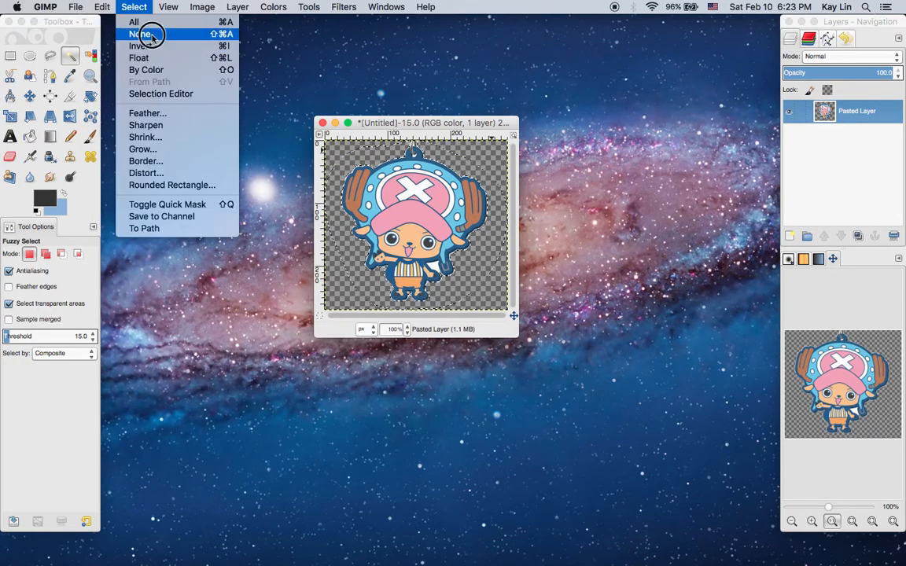
{"action": "left_click", "coordinate": [146, 35]}
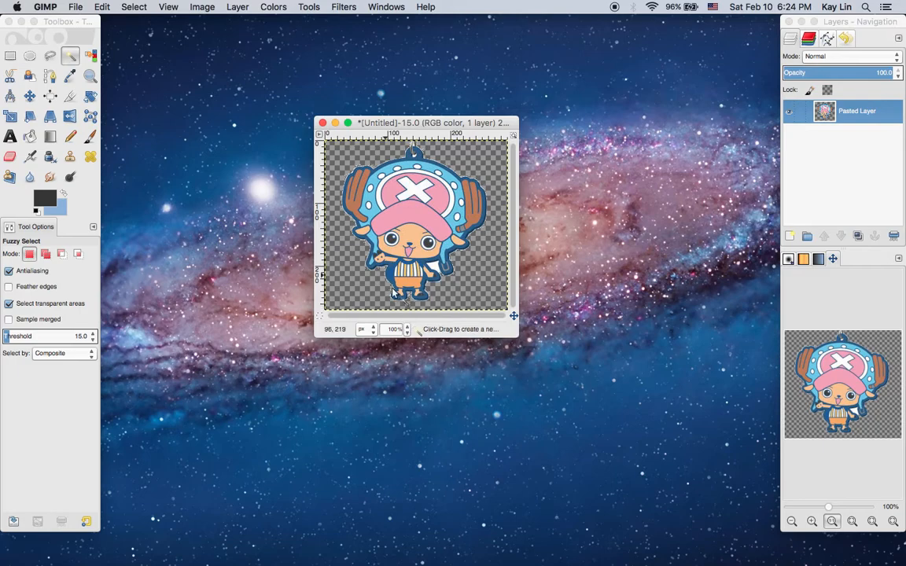
Examine the cut-out's edges around the feet and arm at 800% zoom for leftover white pixels.
{"action": "left_click", "coordinate": [790, 236]}
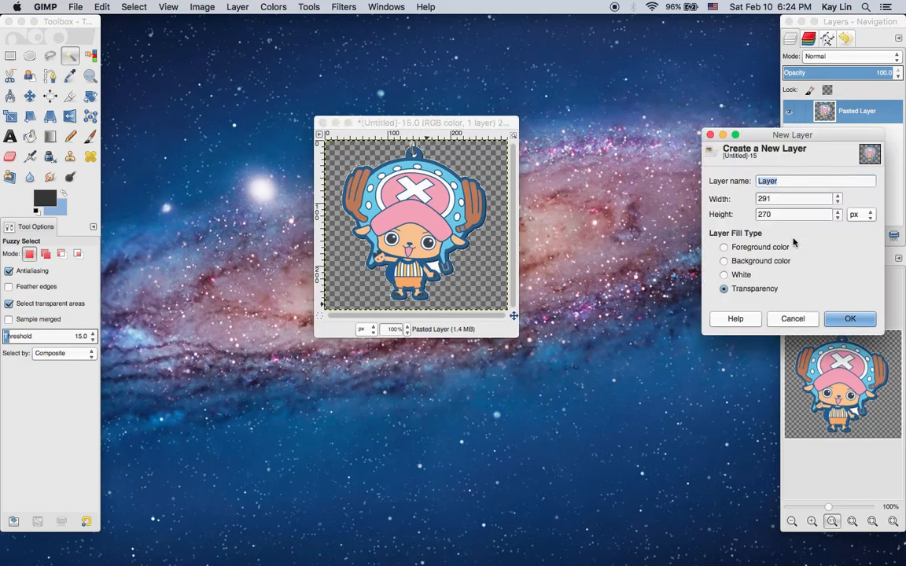
{"action": "left_click", "coordinate": [798, 318]}
{"action": "left_click", "coordinate": [403, 329]}
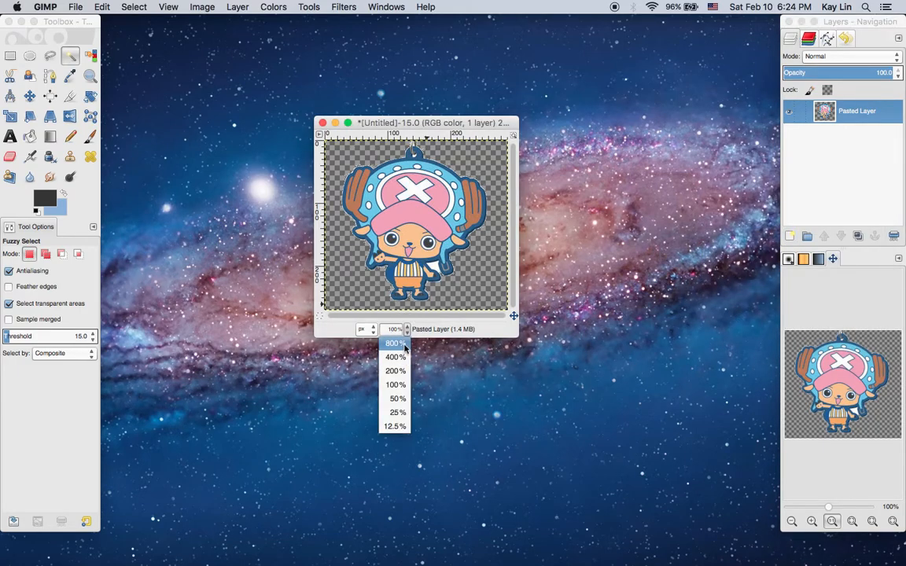
{"action": "left_click", "coordinate": [396, 342]}
{"action": "left_click_drag", "start_coordinate": [517, 335], "coordinate": [717, 498]}
{"action": "left_click_drag", "start_coordinate": [853, 400], "coordinate": [826, 432]}
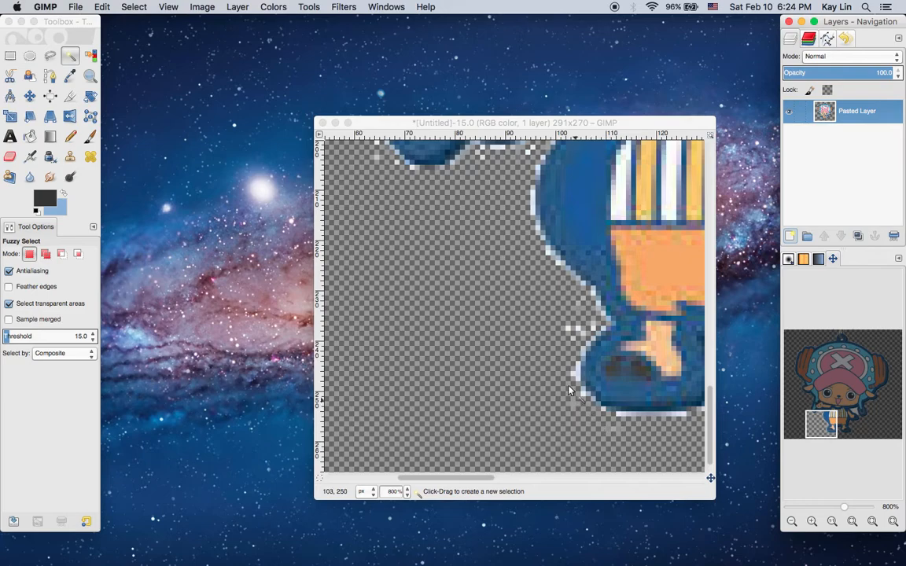
{"action": "scroll", "coordinate": [488, 238], "scroll_direction": "up", "scroll_amount": 5}
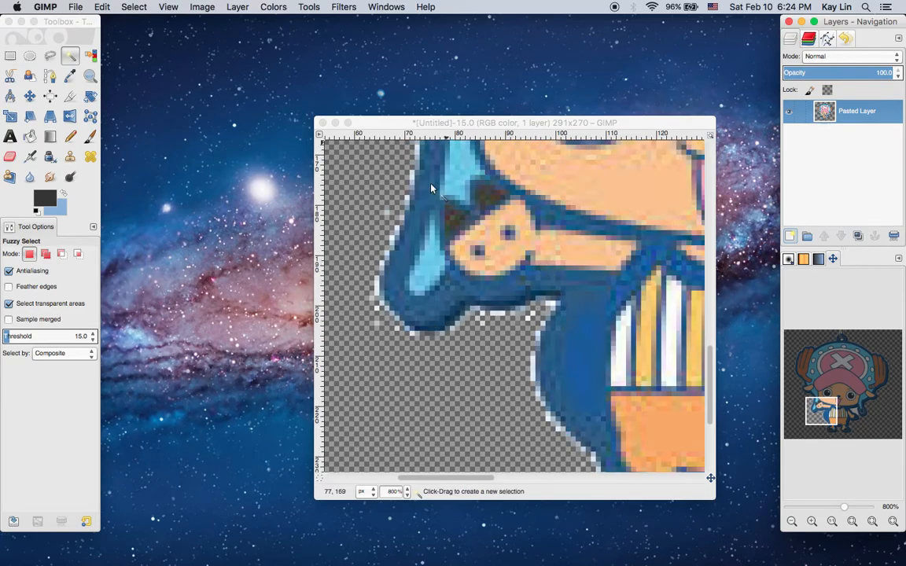
{"action": "left_click", "coordinate": [406, 492]}
{"action": "left_click", "coordinate": [396, 437]}
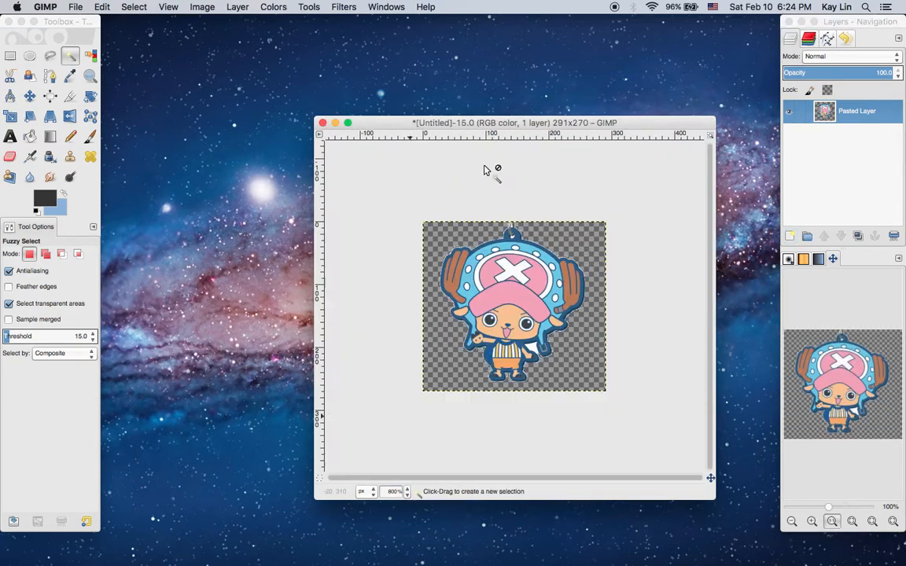
{"action": "left_click_drag", "start_coordinate": [502, 126], "coordinate": [411, 116]}
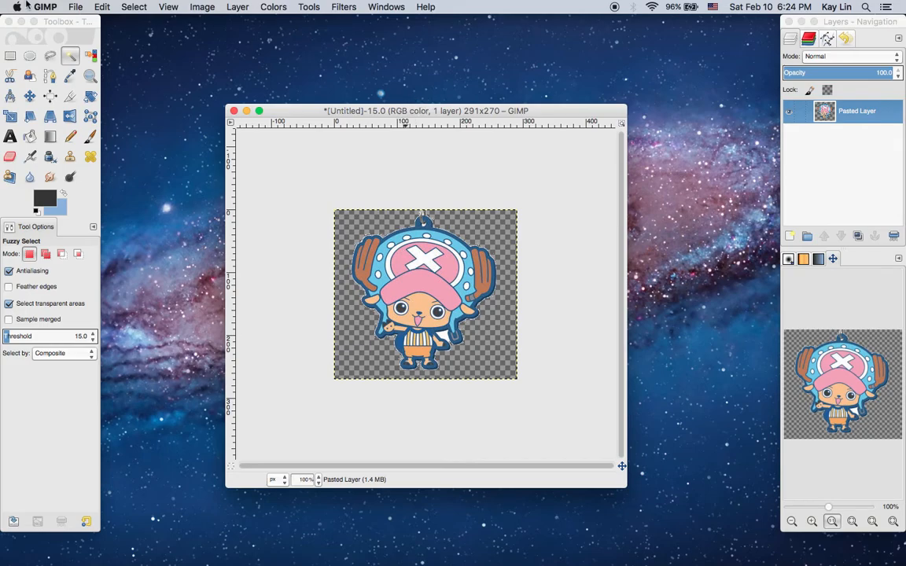
Revert the image to its base state in the undo history, before the fuzzy selection and clearing.
{"action": "left_click", "coordinate": [104, 8]}
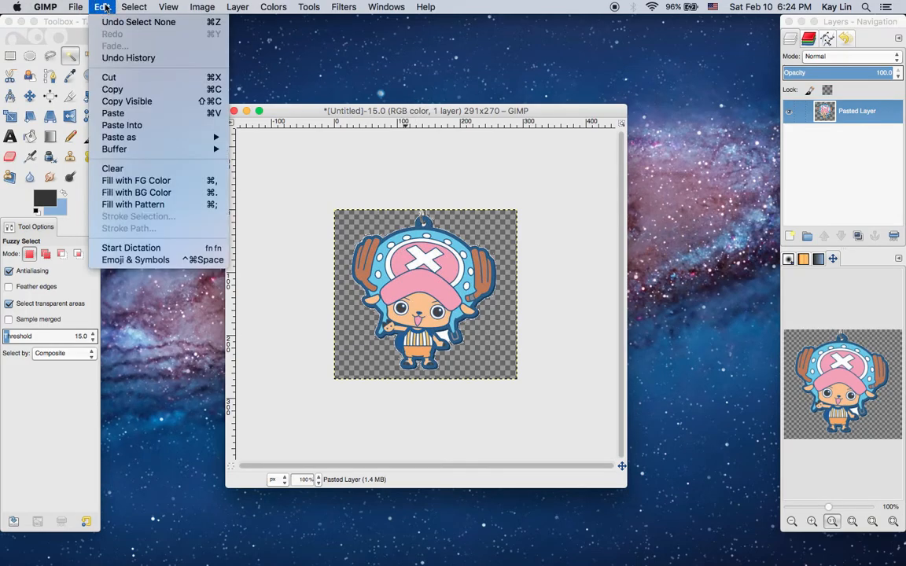
{"action": "left_click", "coordinate": [843, 39]}
{"action": "left_click", "coordinate": [843, 39]}
{"action": "left_click", "coordinate": [838, 68]}
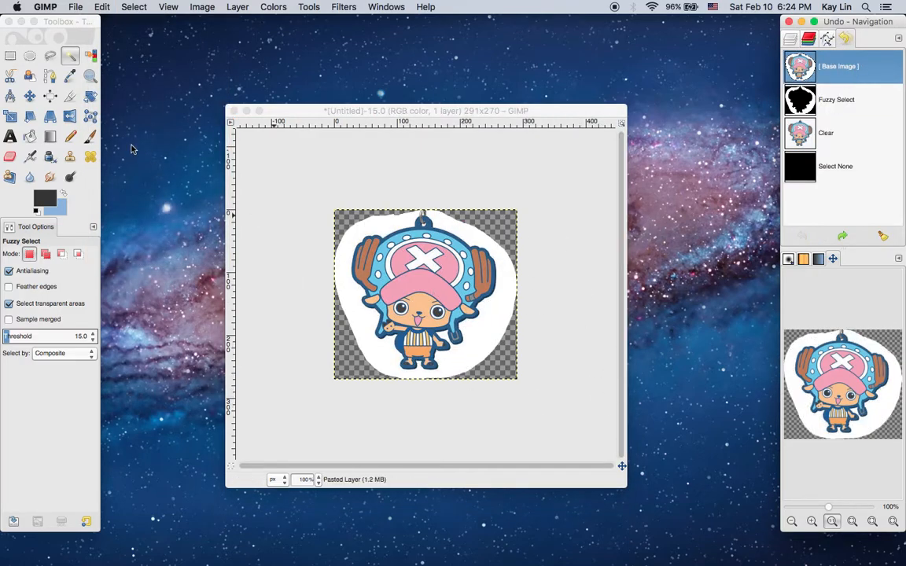
At 800% zoom, trace the outer dark-blue edge of the left antler with Free Select points, from its upper notch to its base.
{"action": "left_click", "coordinate": [50, 57]}
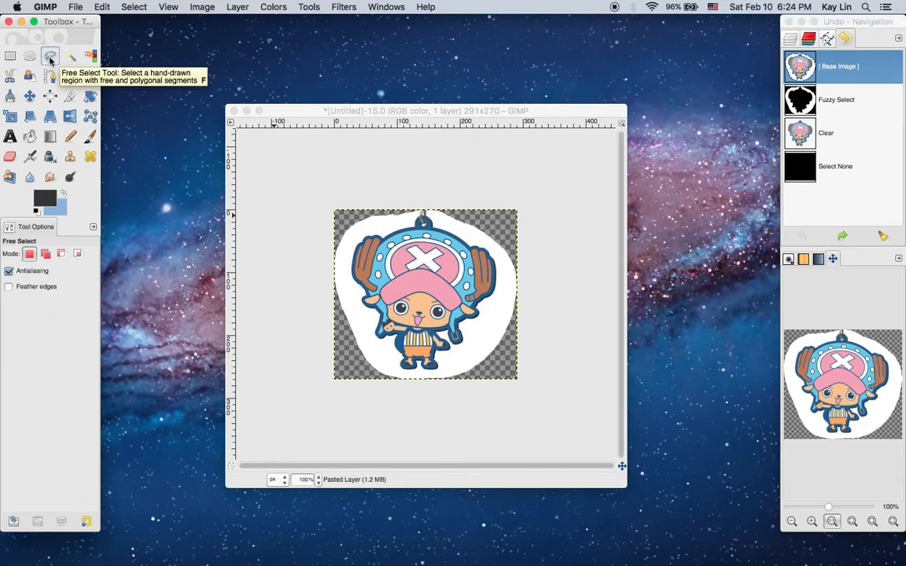
{"action": "left_click_drag", "start_coordinate": [420, 111], "coordinate": [390, 65]}
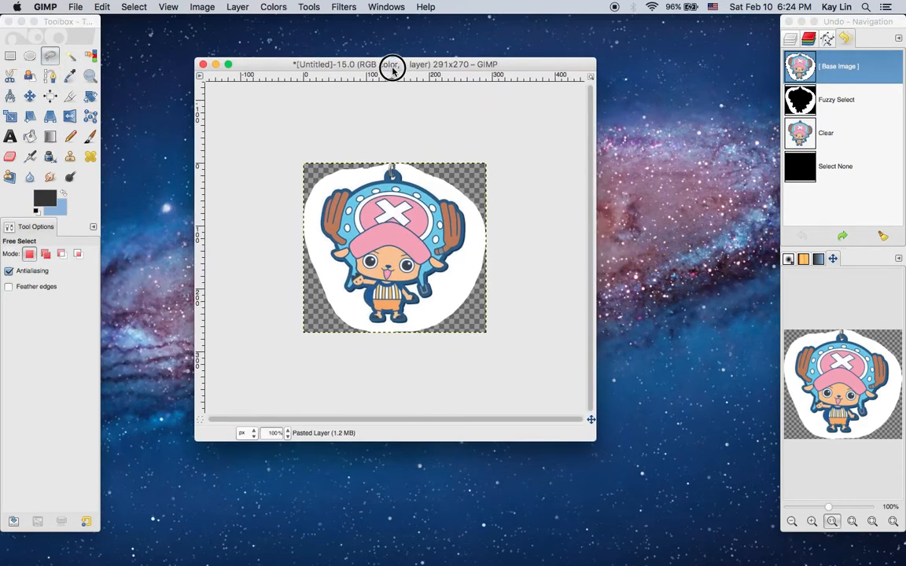
{"action": "left_click", "coordinate": [287, 436]}
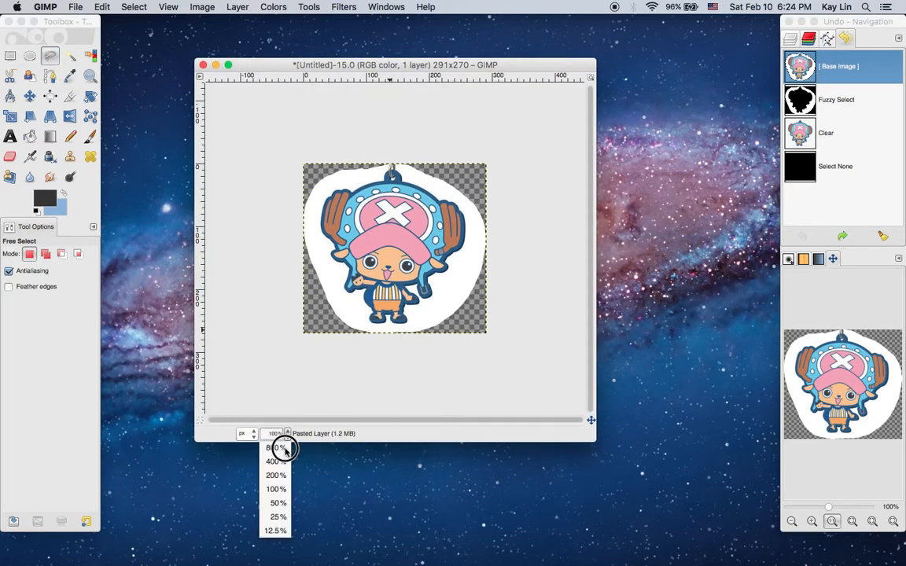
{"action": "left_click", "coordinate": [282, 448]}
{"action": "left_click_drag", "start_coordinate": [847, 386], "coordinate": [810, 362]}
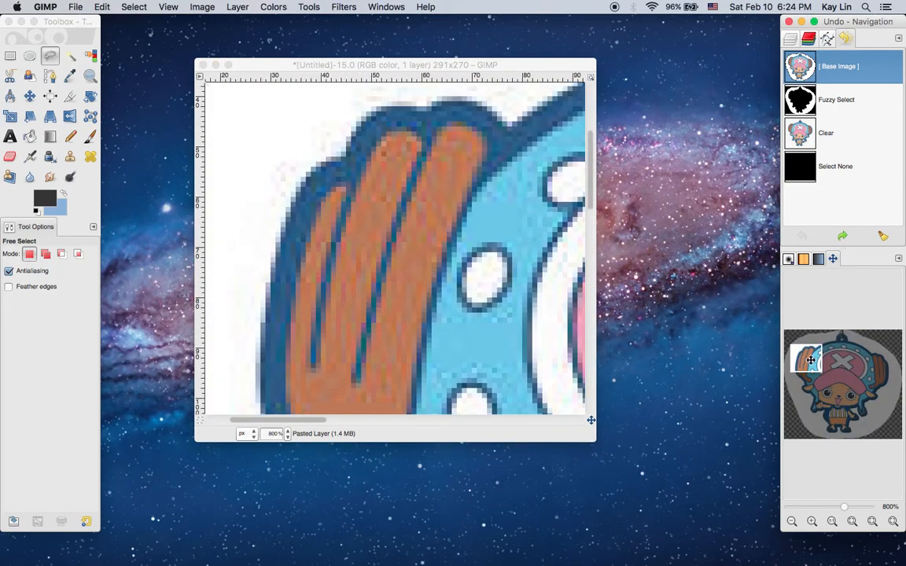
{"action": "left_click", "coordinate": [326, 160]}
{"action": "left_click", "coordinate": [304, 180]}
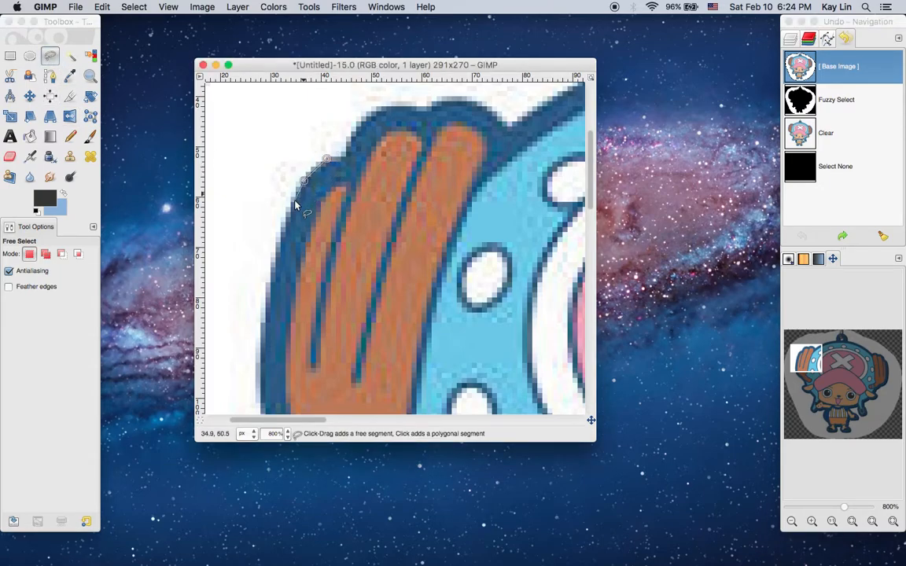
{"action": "left_click", "coordinate": [279, 242]}
{"action": "left_click", "coordinate": [268, 299]}
{"action": "left_click", "coordinate": [259, 358]}
{"action": "scroll", "coordinate": [258, 348], "scroll_direction": "down", "scroll_amount": 2}
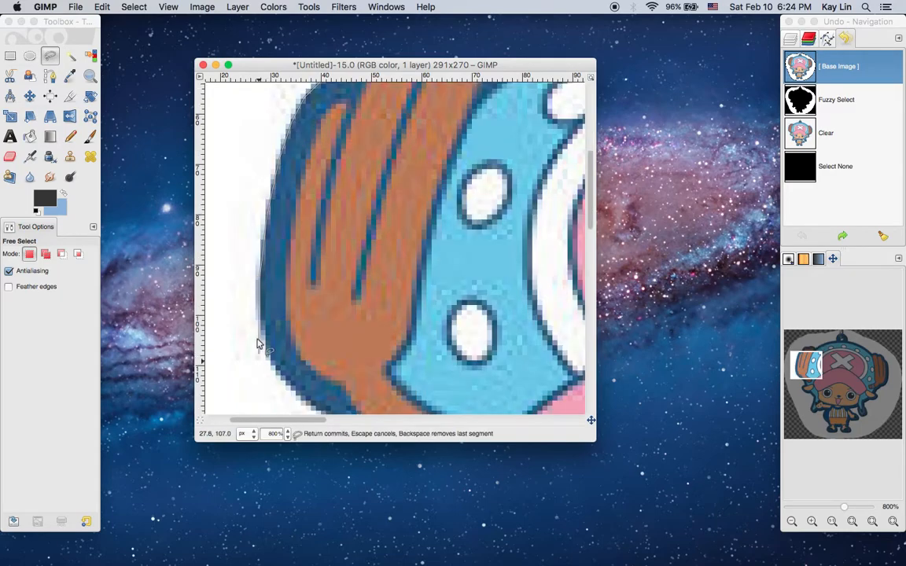
{"action": "left_click", "coordinate": [273, 364]}
{"action": "left_click", "coordinate": [288, 382]}
Close the outline with a freehand loop through the white background back to the starting point, and commit the selection.
{"action": "left_click", "coordinate": [282, 422]}
{"action": "mouse_move", "coordinate": [281, 421]}
{"action": "left_mouse_down"}
{"action": "mouse_move", "coordinate": [254, 427]}
{"action": "mouse_move", "coordinate": [278, 409]}
{"action": "mouse_move", "coordinate": [221, 305]}
{"action": "mouse_move", "coordinate": [223, 135]}
{"action": "mouse_move", "coordinate": [264, 115]}
{"action": "mouse_move", "coordinate": [343, 132]}
{"action": "mouse_move", "coordinate": [390, 183]}
{"action": "mouse_move", "coordinate": [415, 247]}
{"action": "left_mouse_up"}
{"action": "scroll", "coordinate": [221, 136], "scroll_direction": "up", "scroll_amount": 2}
{"action": "scroll", "coordinate": [222, 137], "scroll_direction": "up", "scroll_amount": 3}
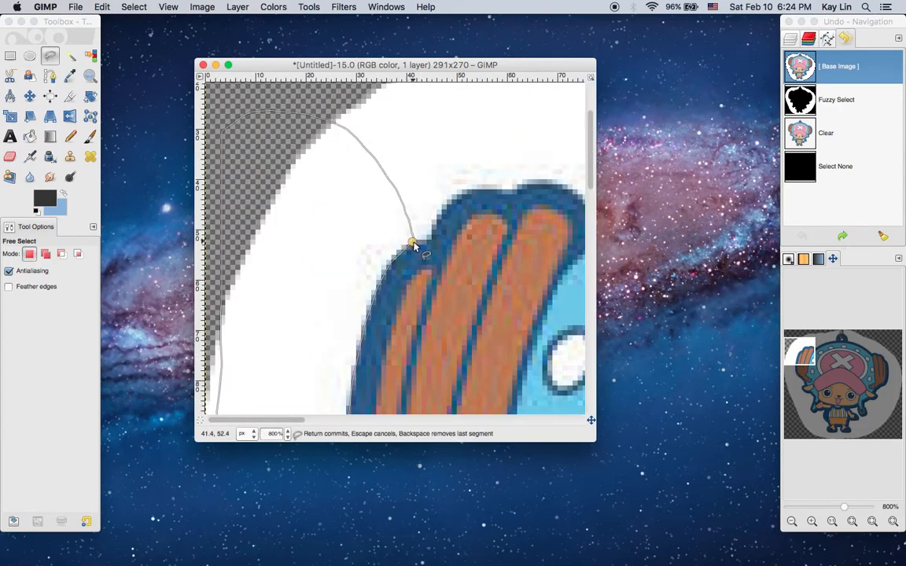
{"action": "key", "text": "Return"}
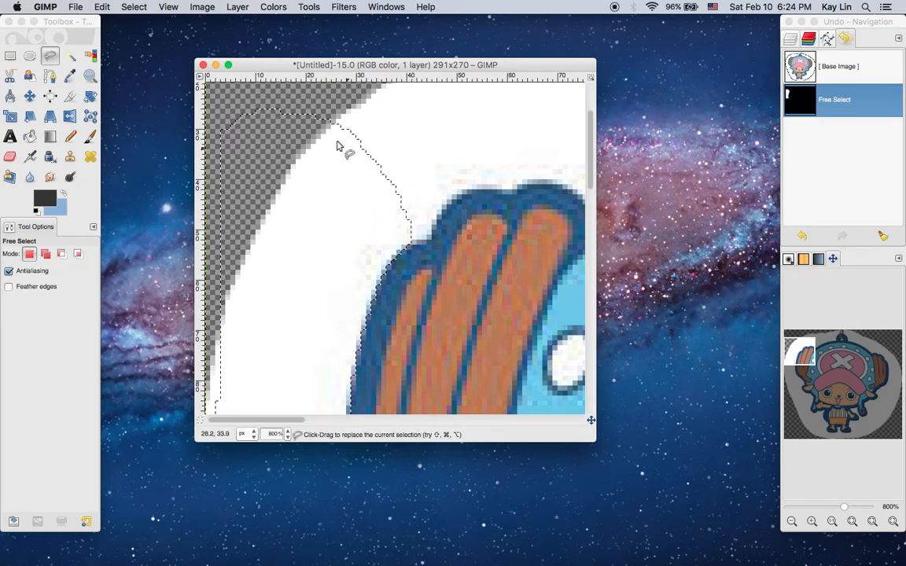
Clear the selected white background beside the left antler to transparency.
{"action": "scroll", "coordinate": [232, 358], "scroll_direction": "down", "scroll_amount": 6}
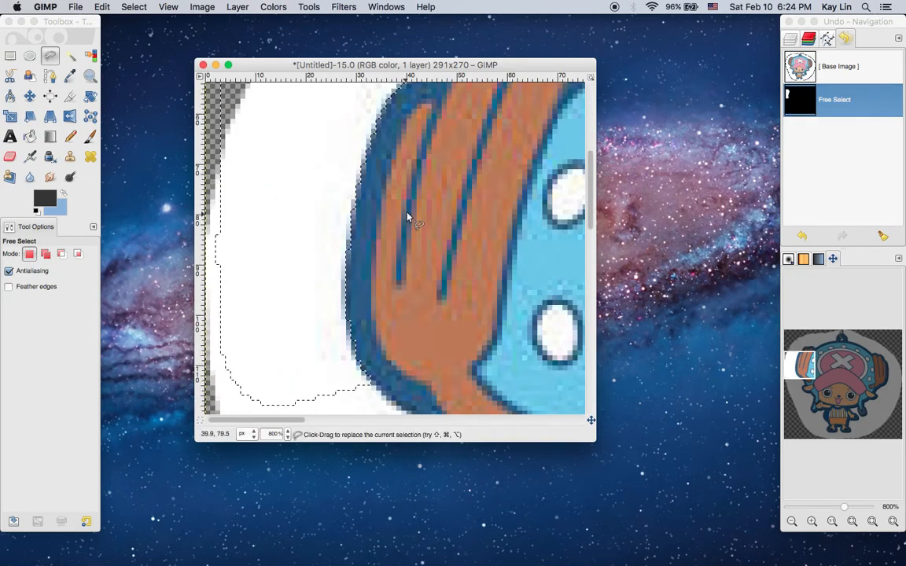
{"action": "left_click", "coordinate": [103, 7]}
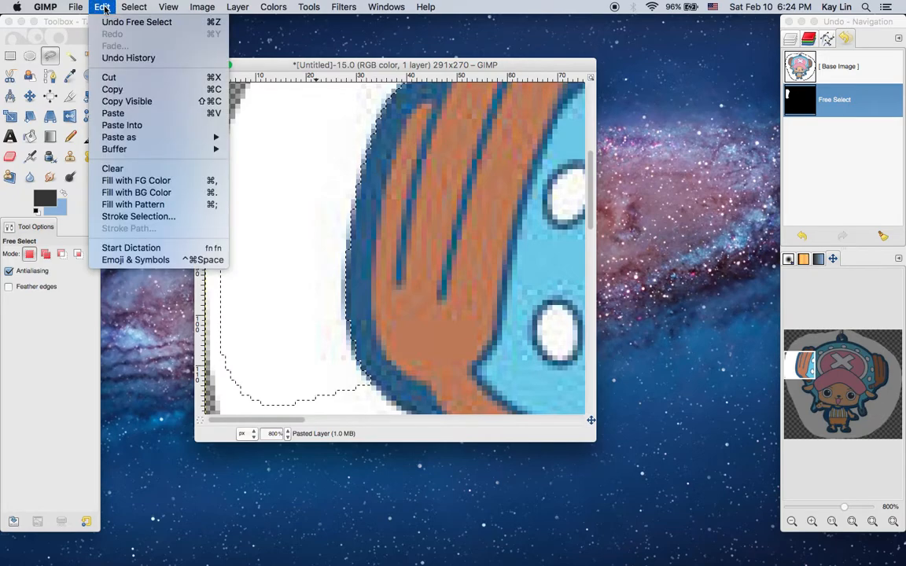
{"action": "left_click", "coordinate": [147, 169]}
{"action": "scroll", "coordinate": [419, 199], "scroll_direction": "up", "scroll_amount": 6}
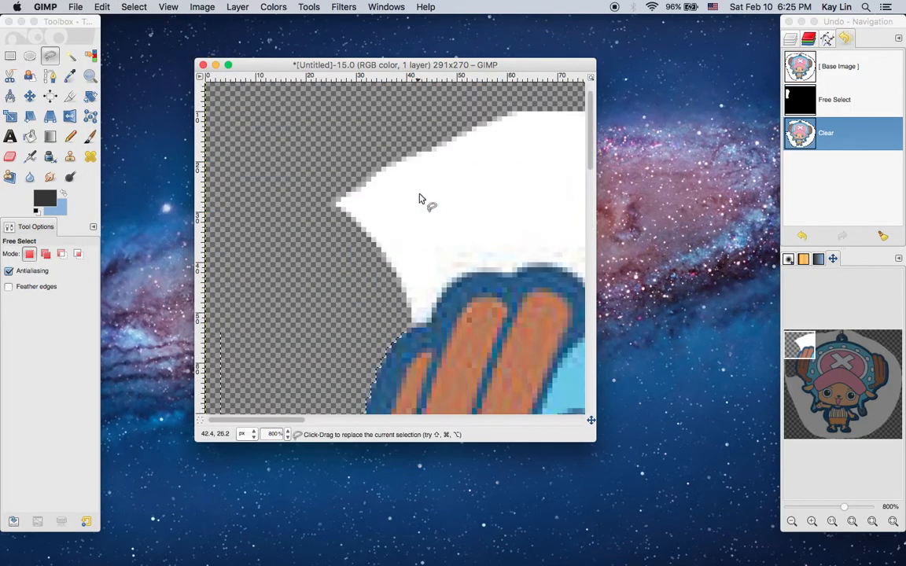
{"action": "scroll", "coordinate": [419, 199], "scroll_direction": "down", "scroll_amount": 5}
{"action": "scroll", "coordinate": [343, 324], "scroll_direction": "down", "scroll_amount": 5}
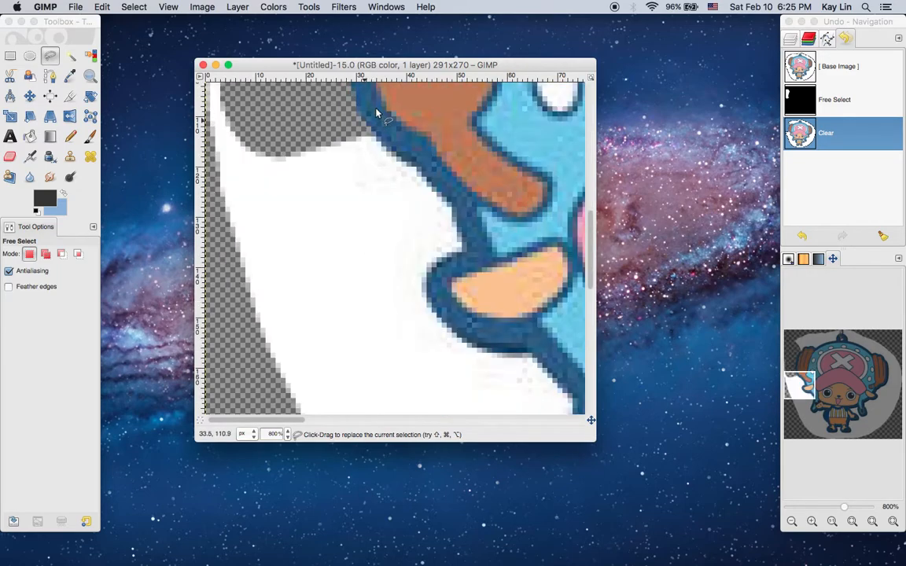
Remove the selection around the cleared area beside the left antler.
{"action": "scroll", "coordinate": [441, 212], "scroll_direction": "up", "scroll_amount": 6}
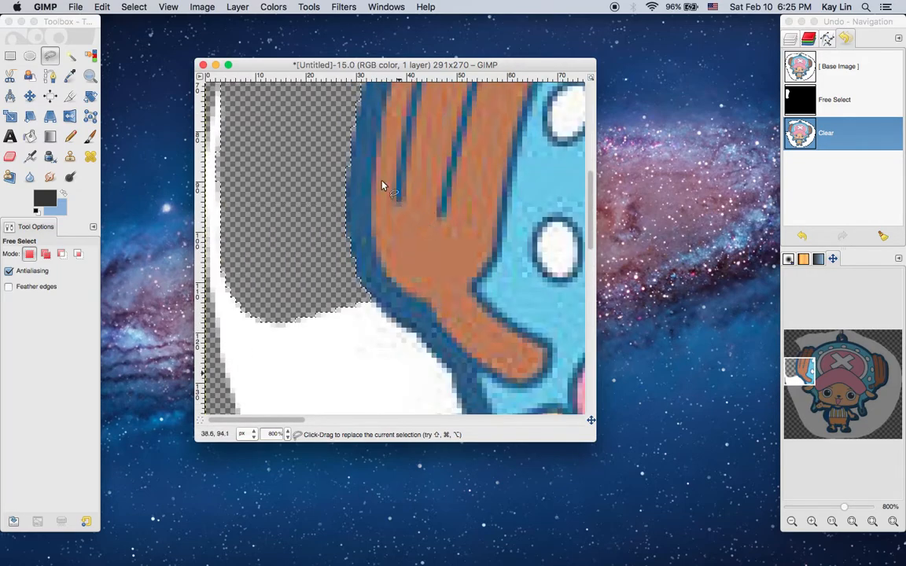
{"action": "scroll", "coordinate": [328, 331], "scroll_direction": "down", "scroll_amount": 5}
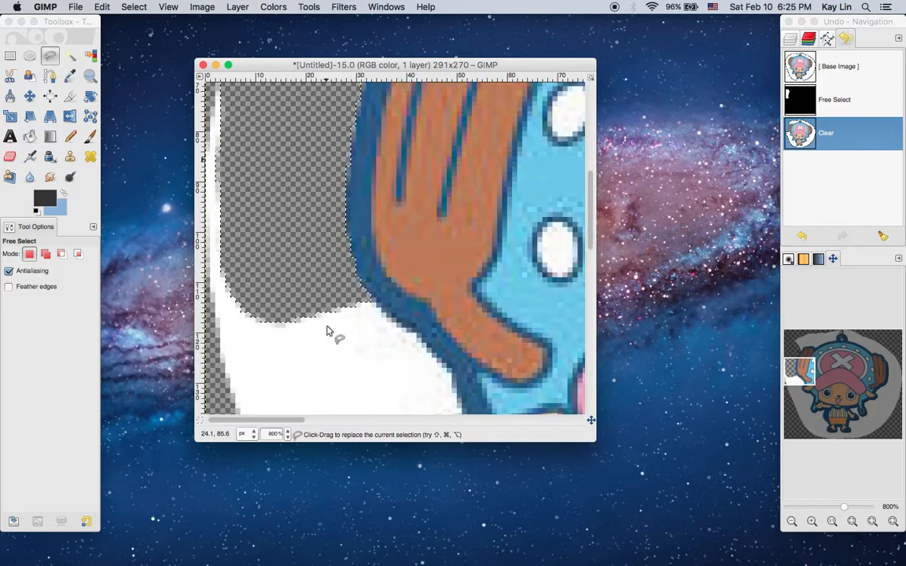
{"action": "left_click", "coordinate": [134, 8]}
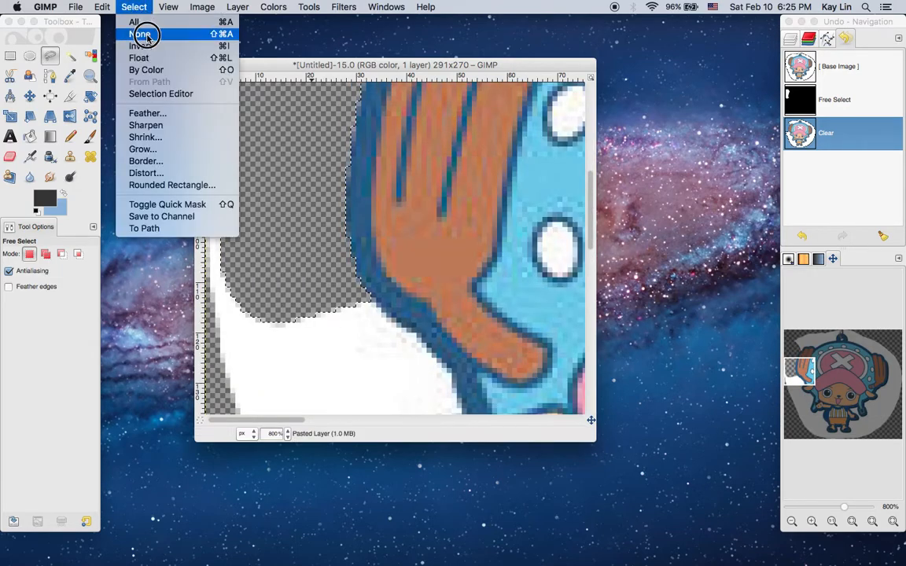
{"action": "left_click", "coordinate": [140, 34]}
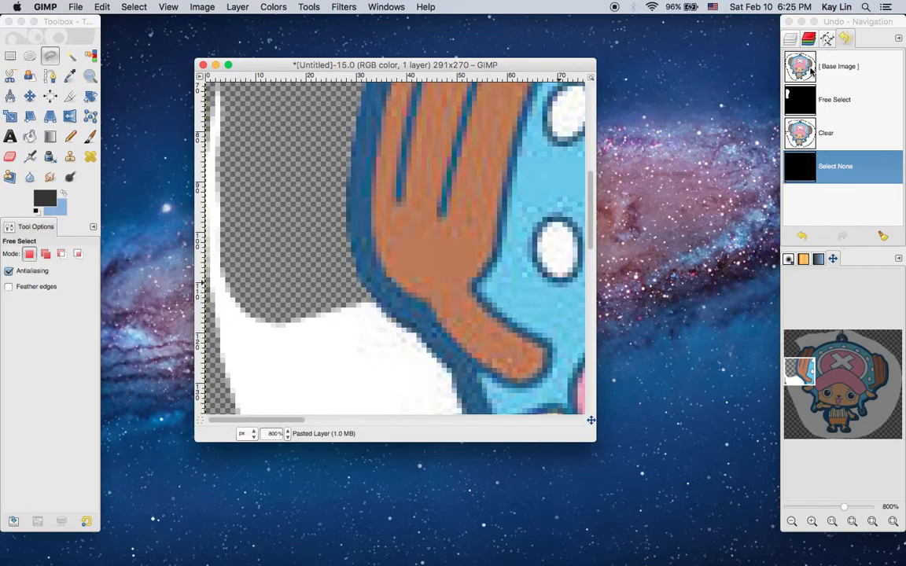
Add a new 291 × 270 px layer with transparency fill above the Pasted Layer.
{"action": "left_click", "coordinate": [791, 38]}
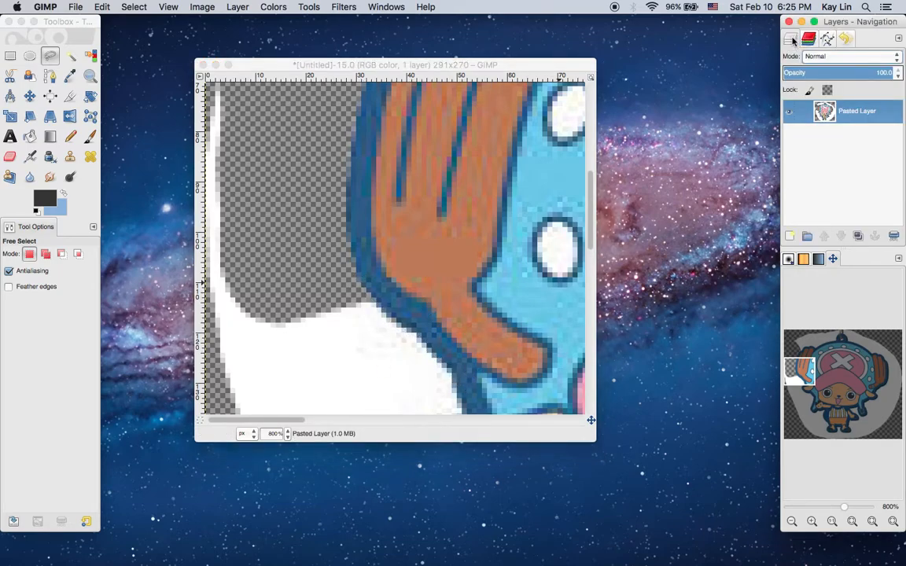
{"action": "left_click", "coordinate": [790, 237]}
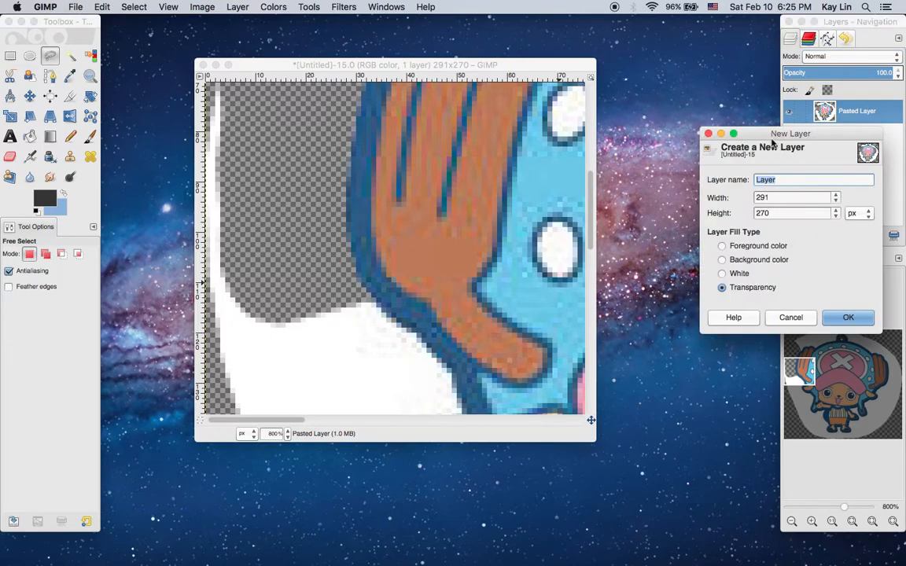
{"action": "left_click_drag", "start_coordinate": [771, 139], "coordinate": [711, 119]}
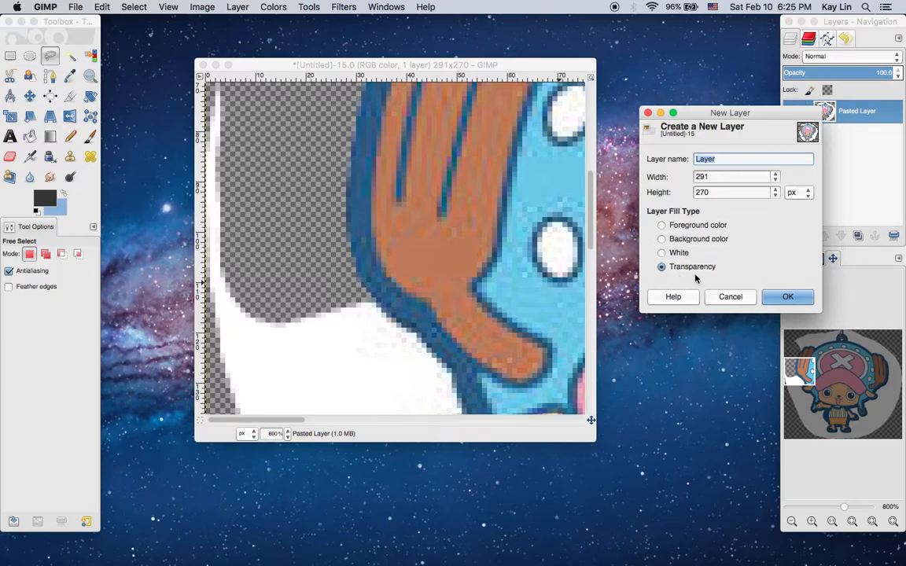
{"action": "left_click", "coordinate": [807, 299]}
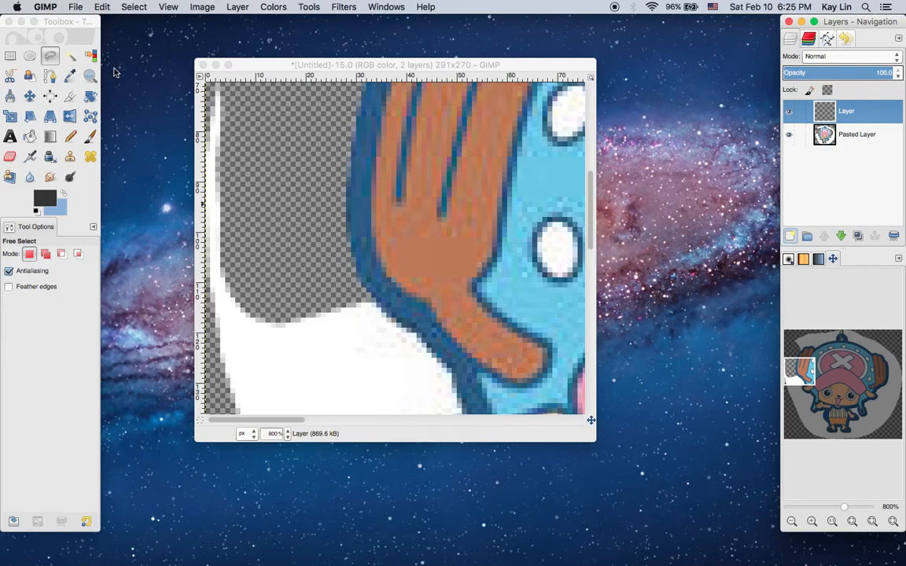
With the Paths tool, place anchors along the left antler's upper edge, from where it meets the hat to its lower notch.
{"action": "left_click", "coordinate": [50, 77]}
{"action": "scroll", "coordinate": [319, 264], "scroll_direction": "up", "scroll_amount": 5}
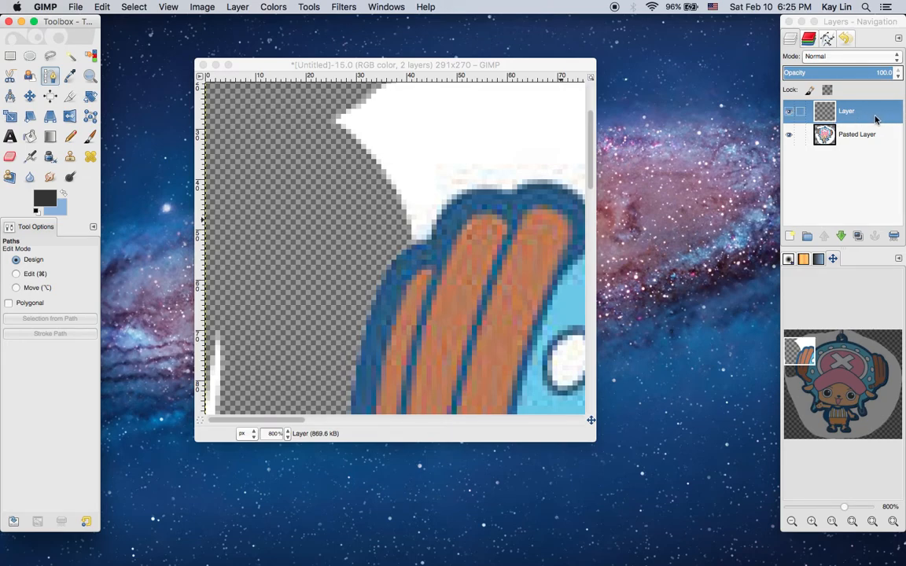
{"action": "left_click_drag", "start_coordinate": [303, 423], "coordinate": [324, 422]}
{"action": "left_click", "coordinate": [509, 213]}
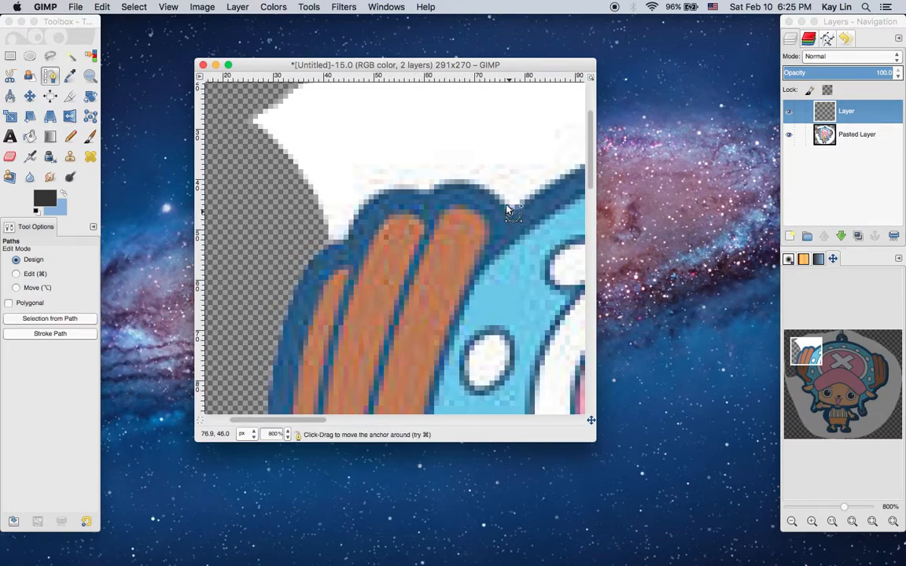
{"action": "left_click", "coordinate": [348, 243]}
{"action": "left_click", "coordinate": [325, 248]}
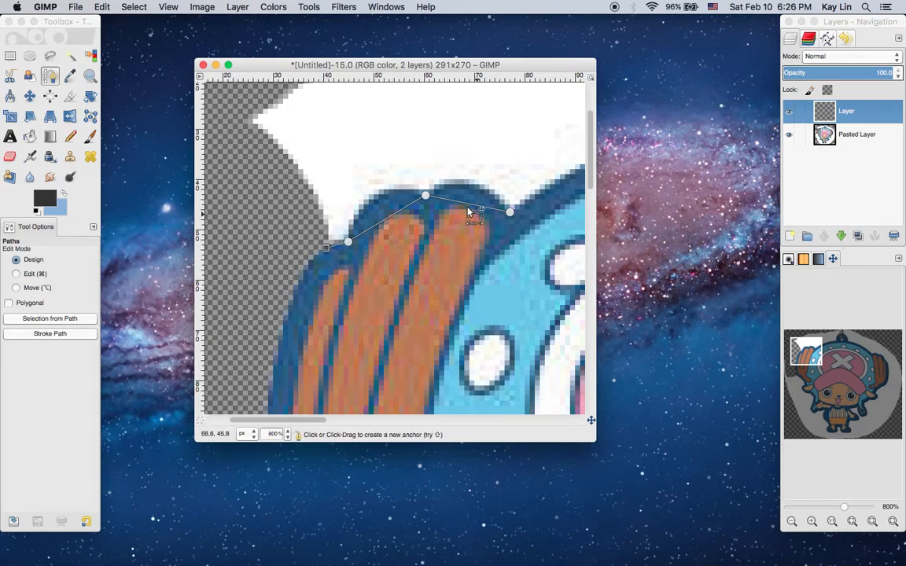
Bend the path segments and adjust their handles to follow the two rounded lobes at the top of the left antler.
{"action": "left_click", "coordinate": [467, 204]}
{"action": "left_click_drag", "start_coordinate": [467, 204], "coordinate": [502, 193]}
{"action": "left_click_drag", "start_coordinate": [453, 174], "coordinate": [460, 173]}
{"action": "left_click_drag", "start_coordinate": [393, 216], "coordinate": [377, 191]}
{"action": "left_click_drag", "start_coordinate": [332, 227], "coordinate": [347, 221]}
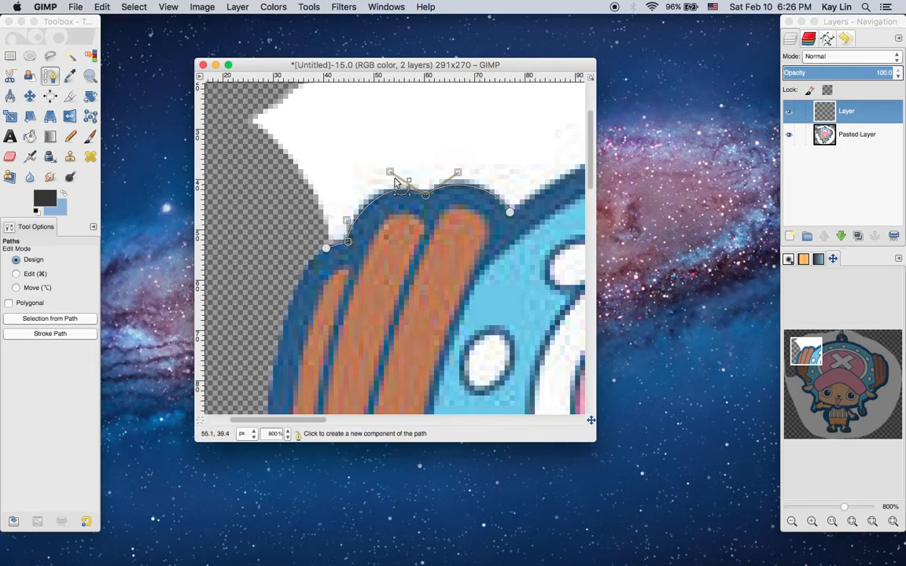
{"action": "left_click_drag", "start_coordinate": [390, 177], "coordinate": [388, 181]}
{"action": "left_click", "coordinate": [334, 238]}
{"action": "left_click", "coordinate": [509, 214]}
{"action": "left_click_drag", "start_coordinate": [508, 213], "coordinate": [503, 196]}
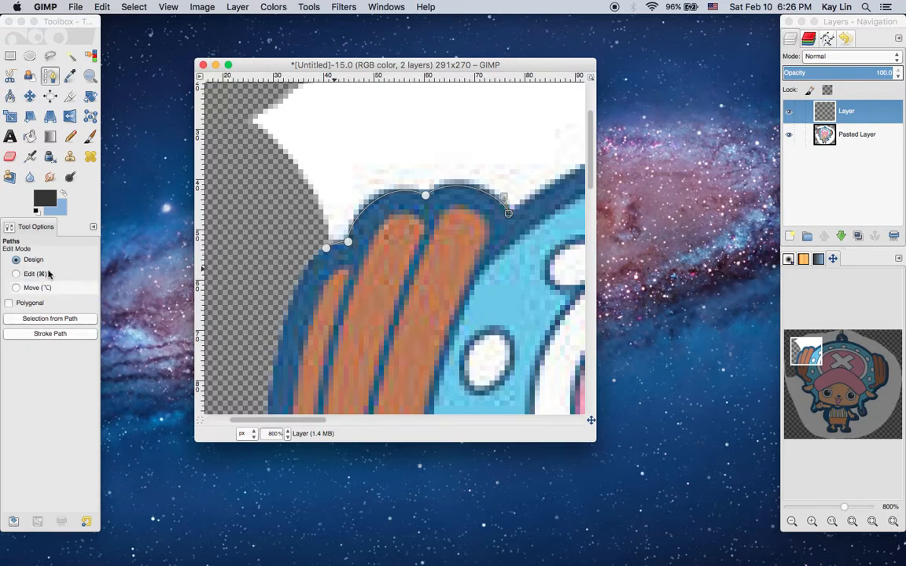
Stroke the antler path on the new layer with a 1.0 px antialiased solid-color line, then leave path editing.
{"action": "left_click", "coordinate": [65, 335]}
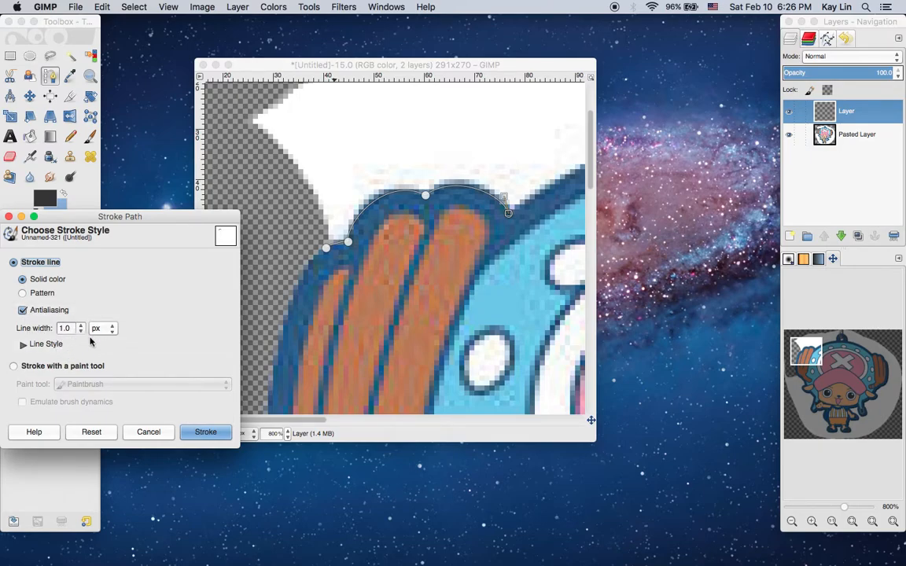
{"action": "left_click", "coordinate": [197, 436]}
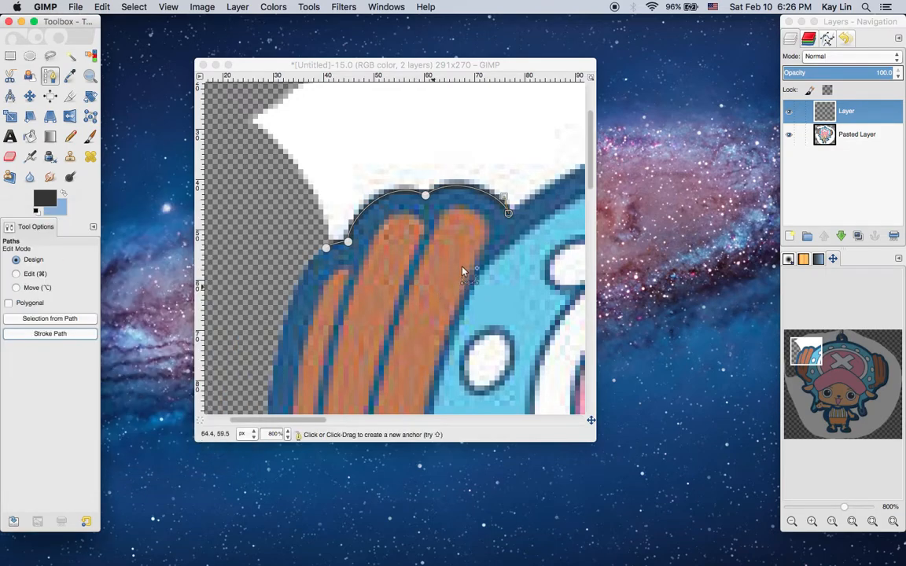
{"action": "left_click", "coordinate": [865, 134]}
{"action": "left_click", "coordinate": [850, 111]}
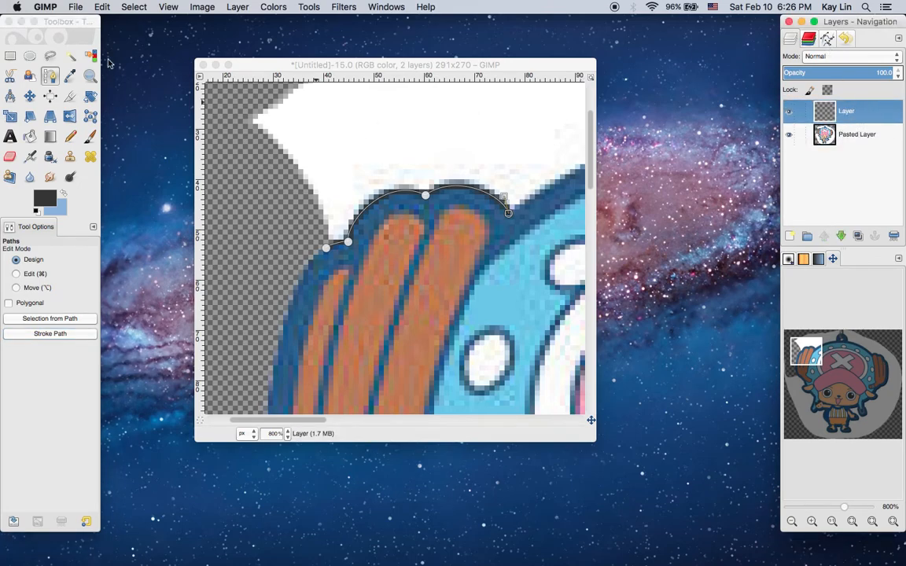
{"action": "left_click", "coordinate": [50, 56]}
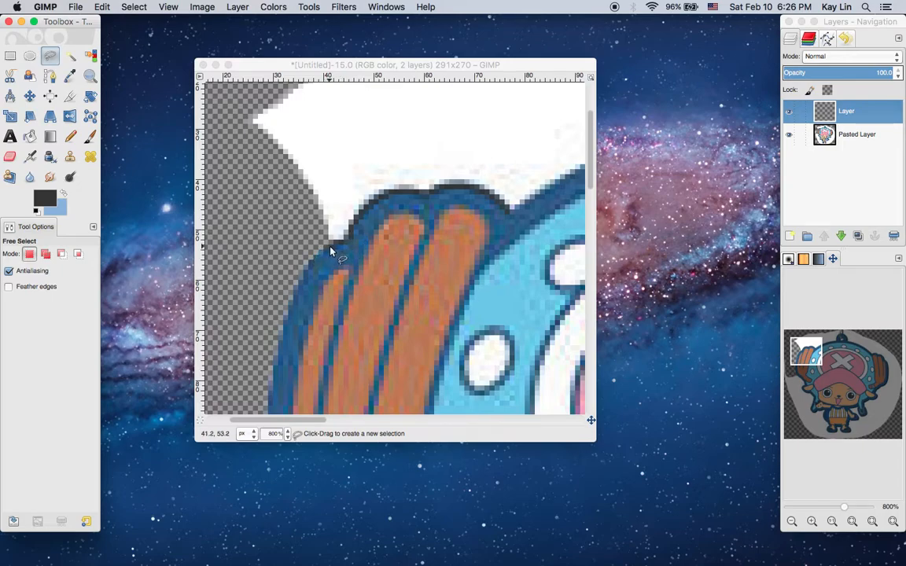
Reactivate the stored antler path for editing and return to the layer list.
{"action": "left_click", "coordinate": [827, 39]}
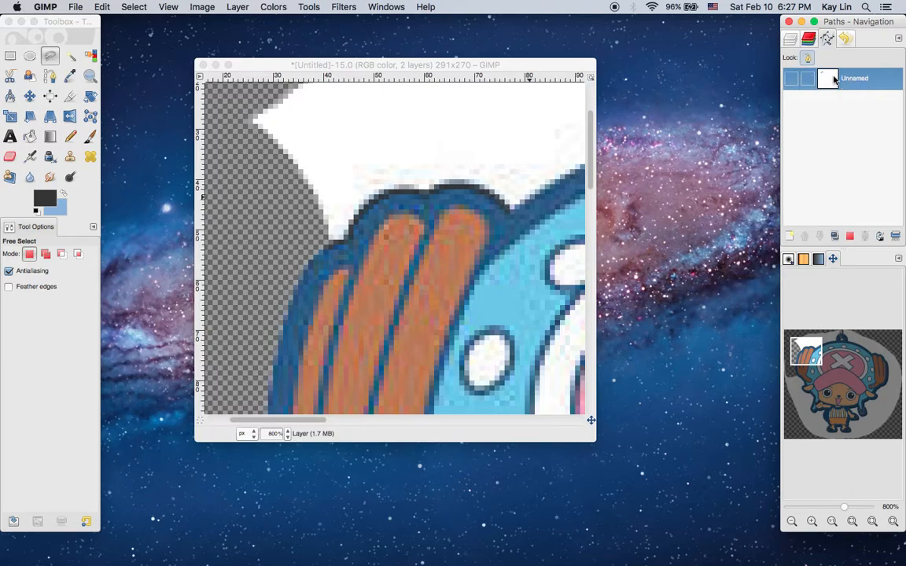
{"action": "left_click", "coordinate": [792, 40]}
{"action": "left_click", "coordinate": [828, 39]}
{"action": "double_click", "coordinate": [826, 80]}
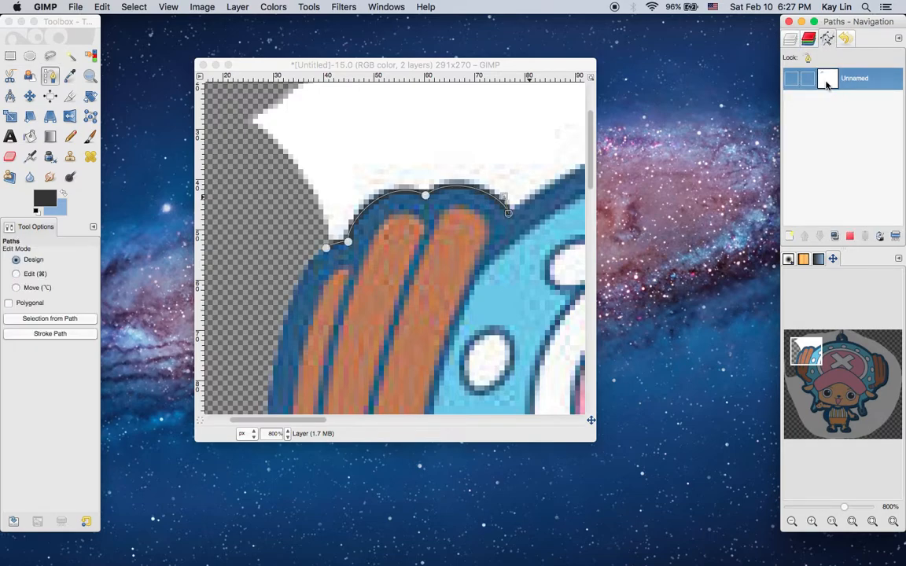
{"action": "left_click", "coordinate": [791, 39]}
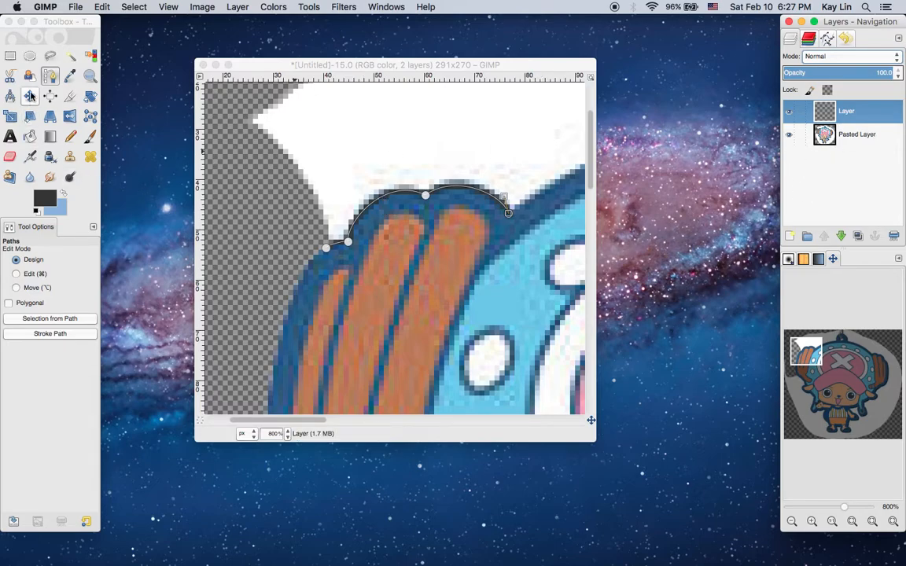
{"action": "left_click", "coordinate": [49, 76]}
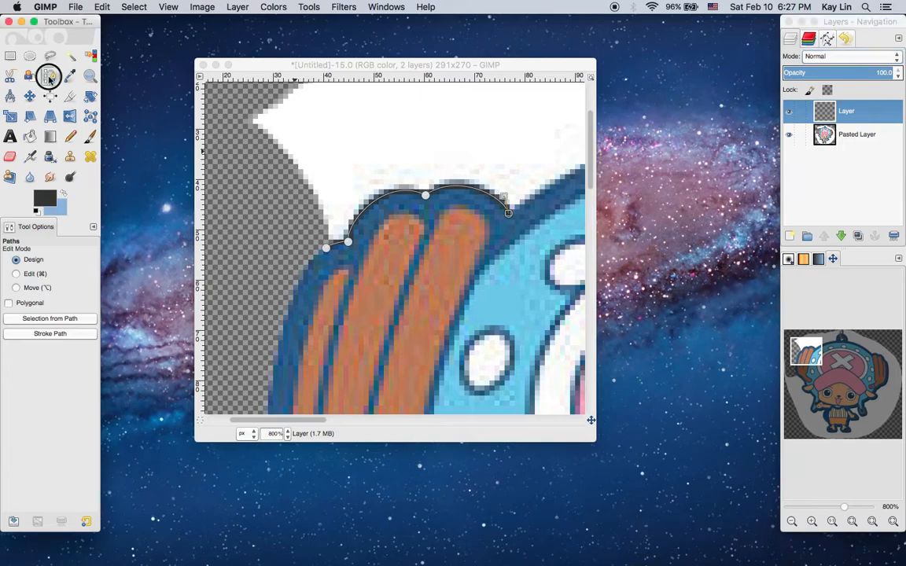
Extend the path from its hat-side end around the white background above the antler, and convert it to a selection.
{"action": "left_click", "coordinate": [509, 214]}
{"action": "left_click_drag", "start_coordinate": [530, 178], "coordinate": [539, 115]}
{"action": "left_click", "coordinate": [447, 95]}
{"action": "left_click", "coordinate": [352, 95]}
{"action": "left_click_drag", "start_coordinate": [226, 102], "coordinate": [226, 180]}
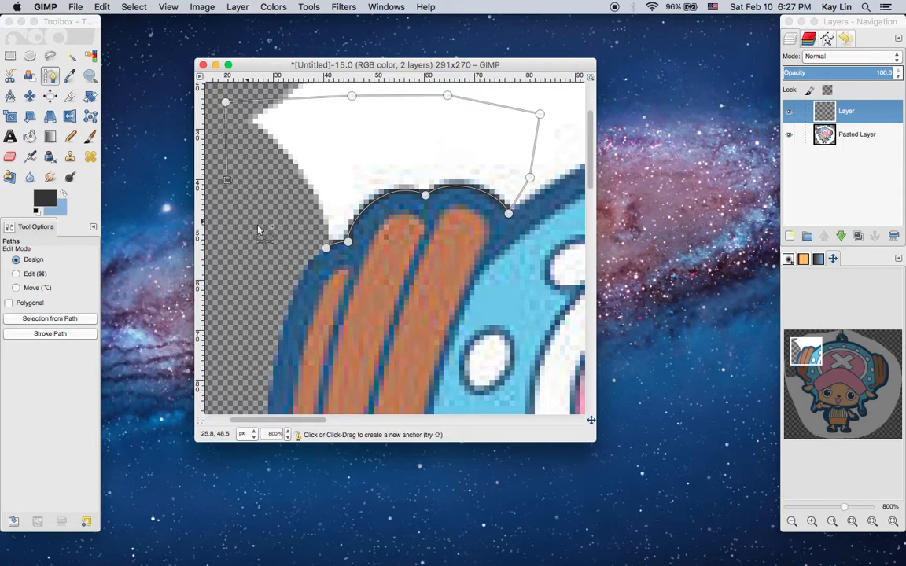
{"action": "left_click", "coordinate": [280, 240]}
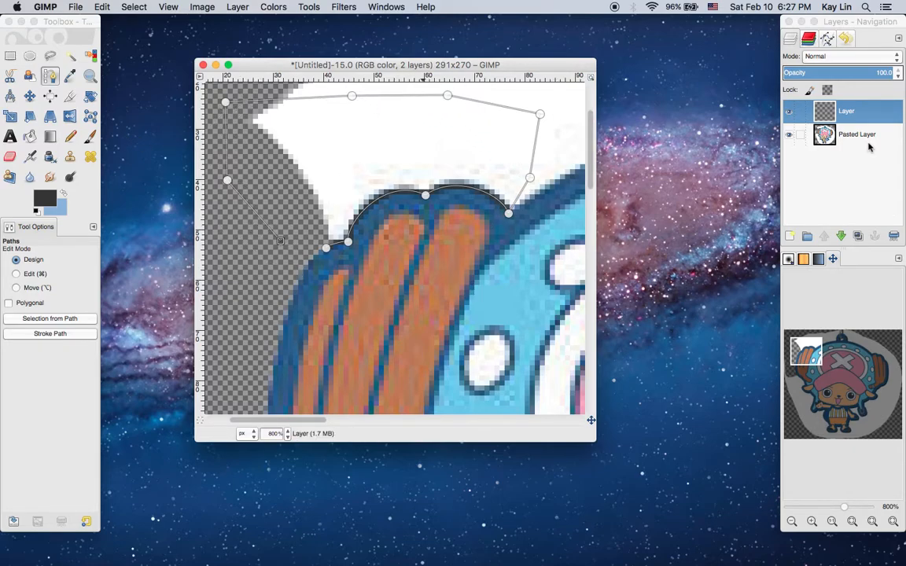
{"action": "left_click", "coordinate": [76, 319]}
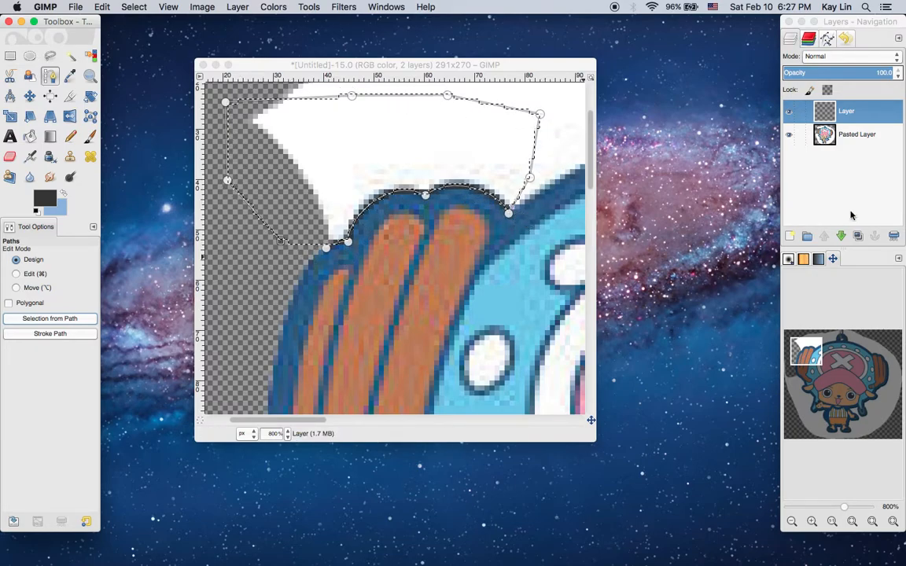
Clear the selected white background above the left antler on the Pasted Layer, and remove the selection.
{"action": "left_click", "coordinate": [859, 138]}
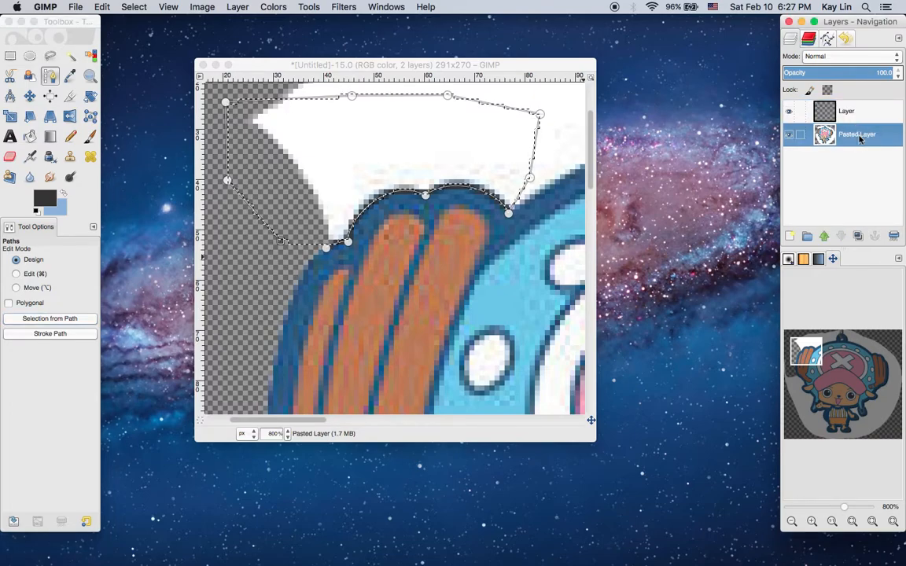
{"action": "left_click", "coordinate": [101, 7]}
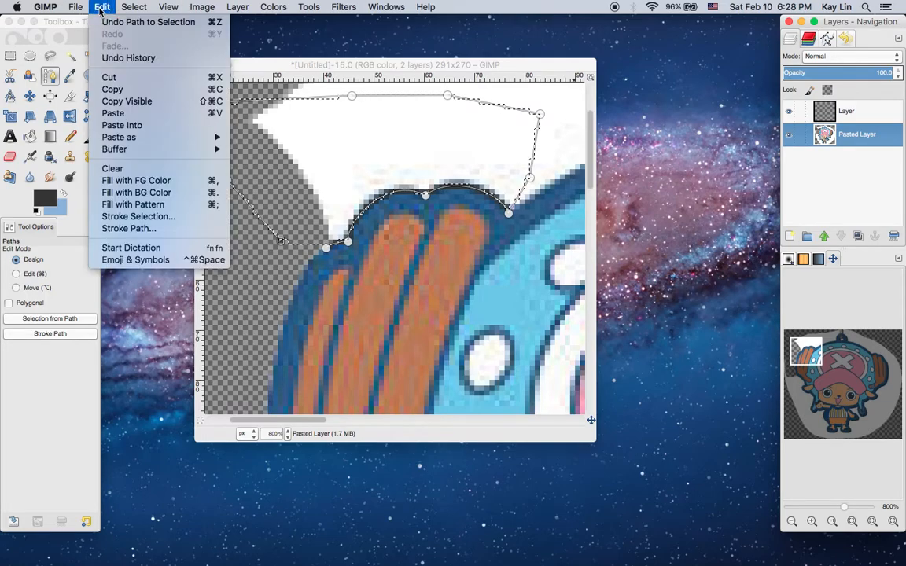
{"action": "left_click", "coordinate": [133, 168]}
{"action": "left_click", "coordinate": [131, 8]}
{"action": "left_click", "coordinate": [140, 34]}
Hide and show the stroked outline layer again to compare the antler's upper edge with and without the line.
{"action": "left_click", "coordinate": [50, 56]}
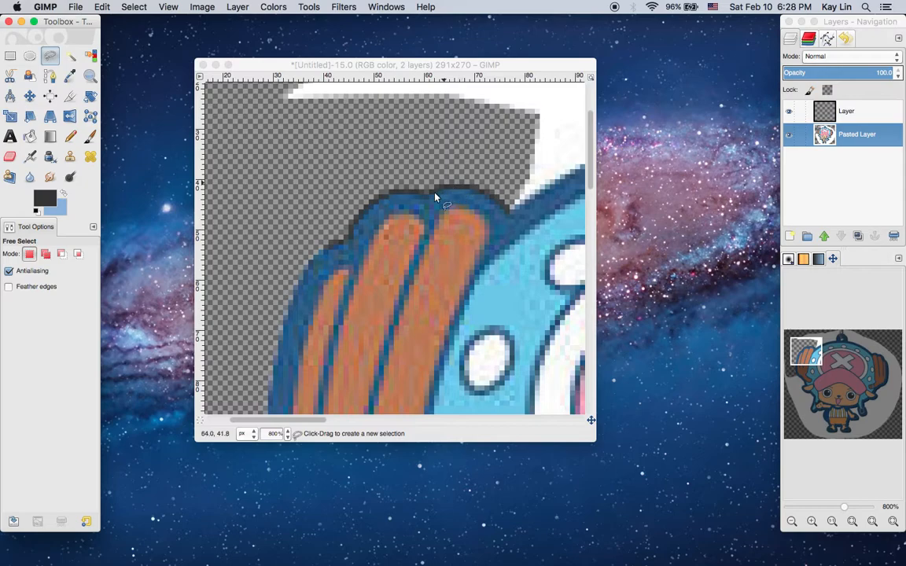
{"action": "left_click", "coordinate": [790, 114]}
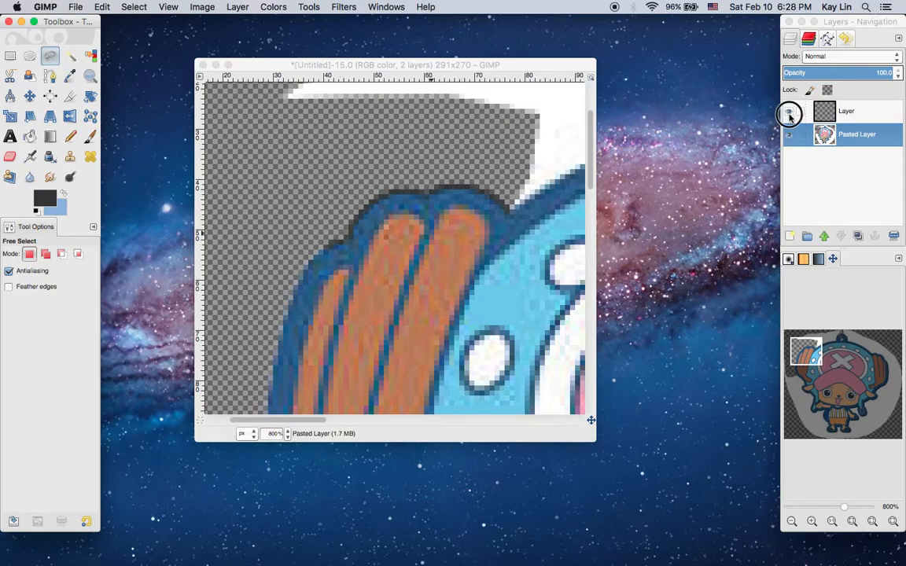
{"action": "left_click", "coordinate": [790, 114]}
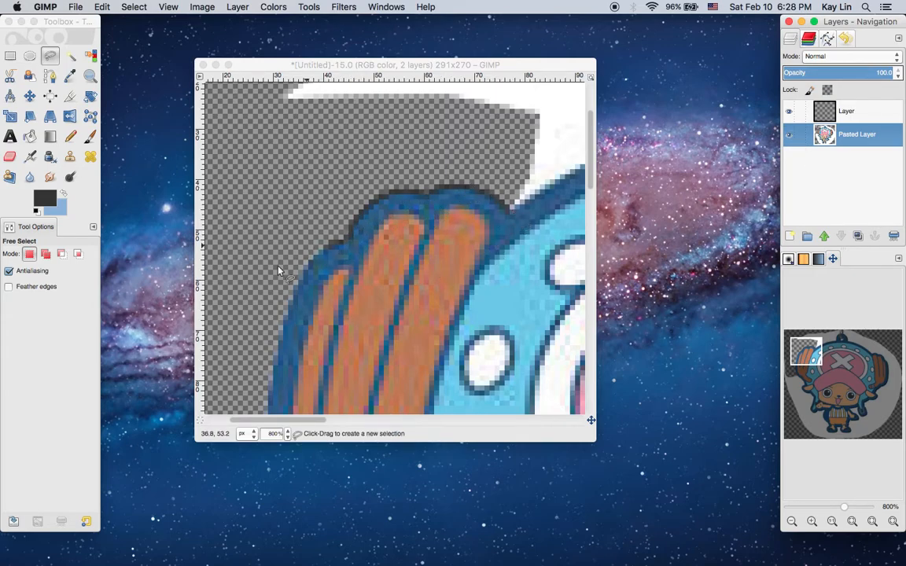
{"action": "left_click", "coordinate": [481, 150]}
{"action": "left_click", "coordinate": [349, 146]}
{"action": "left_click", "coordinate": [292, 117]}
{"action": "left_click", "coordinate": [255, 164]}
{"action": "left_click", "coordinate": [250, 194]}
{"action": "left_click", "coordinate": [318, 182]}
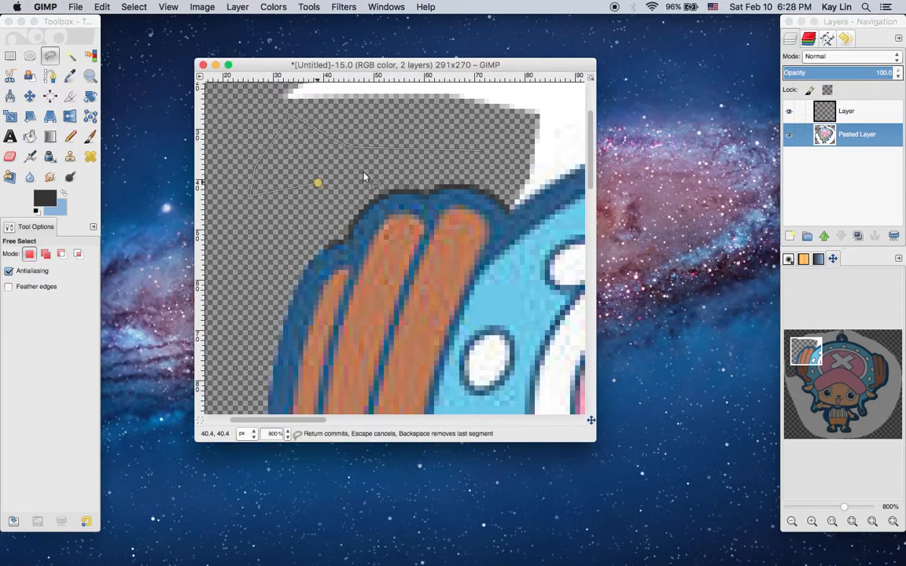
{"action": "left_click", "coordinate": [507, 164]}
{"action": "left_click", "coordinate": [482, 151]}
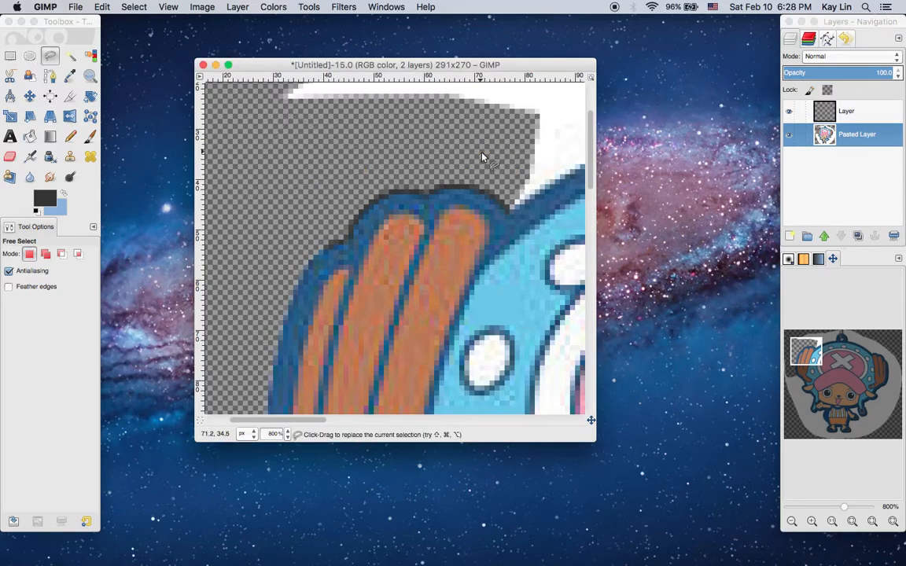
{"action": "left_click", "coordinate": [133, 7]}
{"action": "left_click", "coordinate": [135, 34]}
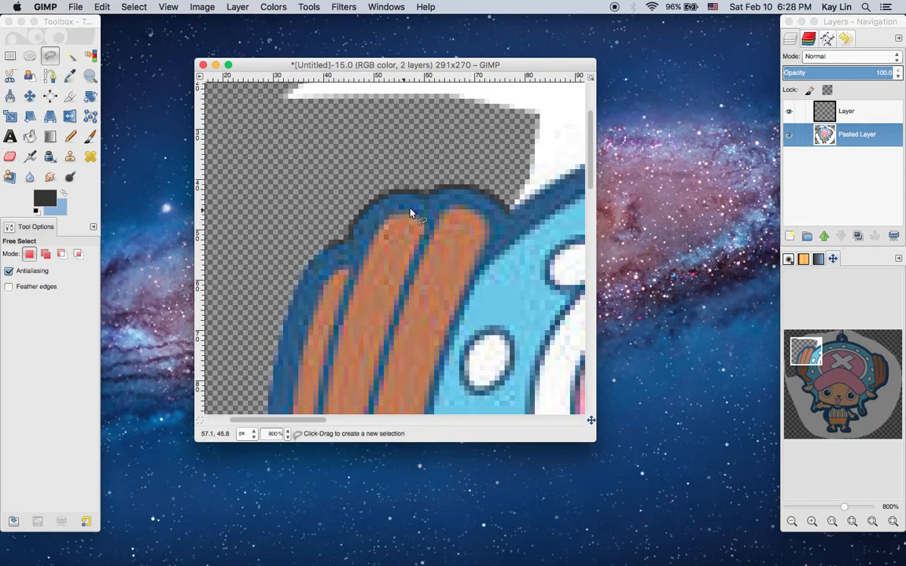
Add a 291 × 270 px layer filled with the foreground color, and move it beneath the Pasted Layer as a backdrop.
{"action": "scroll", "coordinate": [298, 279], "scroll_direction": "down", "scroll_amount": 5}
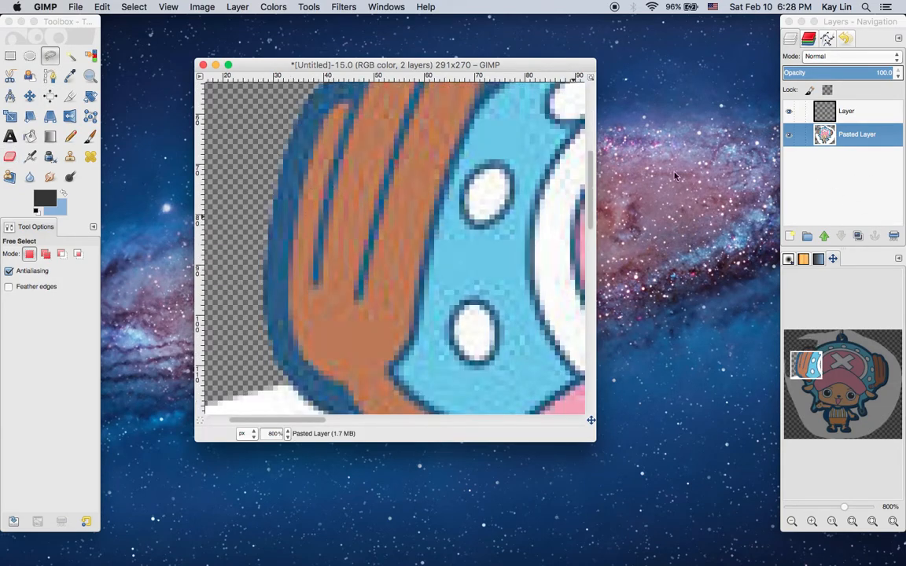
{"action": "scroll", "coordinate": [550, 176], "scroll_direction": "up", "scroll_amount": 8}
{"action": "left_click", "coordinate": [791, 236]}
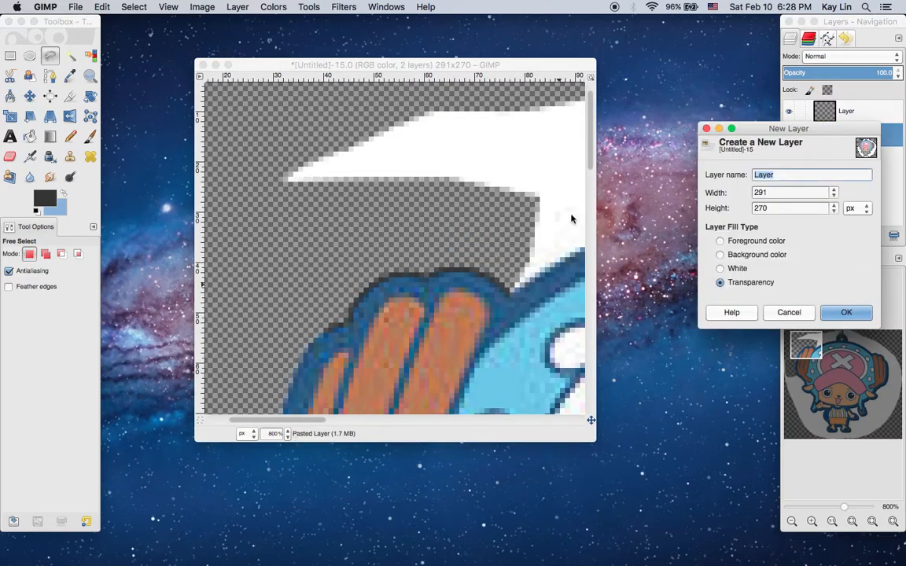
{"action": "left_click", "coordinate": [720, 240]}
{"action": "left_click", "coordinate": [845, 312]}
{"action": "left_click_drag", "start_coordinate": [857, 140], "coordinate": [853, 161]}
{"action": "scroll", "coordinate": [425, 267], "scroll_direction": "down", "scroll_amount": 3}
{"action": "scroll", "coordinate": [472, 244], "scroll_direction": "up", "scroll_amount": 2}
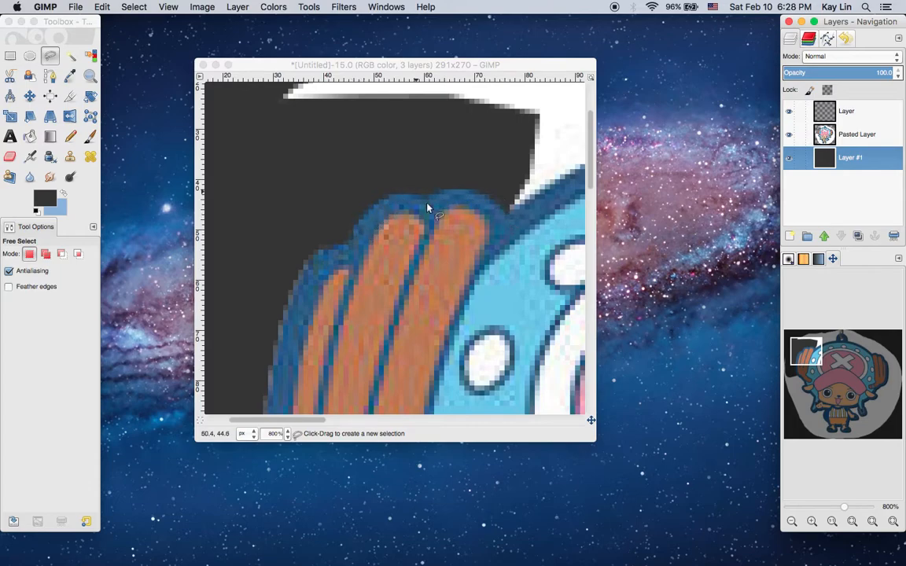
Examine the left antler's outline from top to bottom against the dark backdrop for leftover white edges.
{"action": "scroll", "coordinate": [353, 248], "scroll_direction": "down", "scroll_amount": 4}
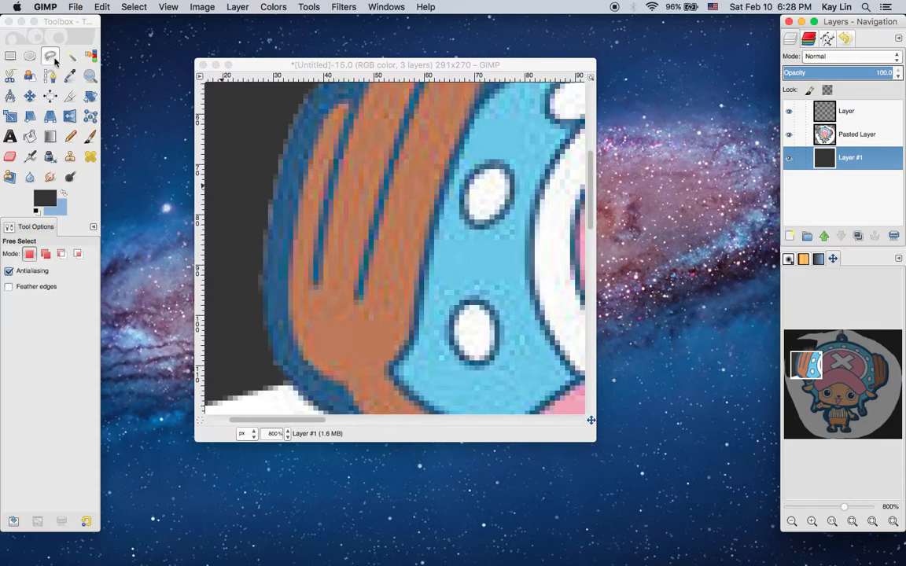
{"action": "scroll", "coordinate": [262, 283], "scroll_direction": "up", "scroll_amount": 2}
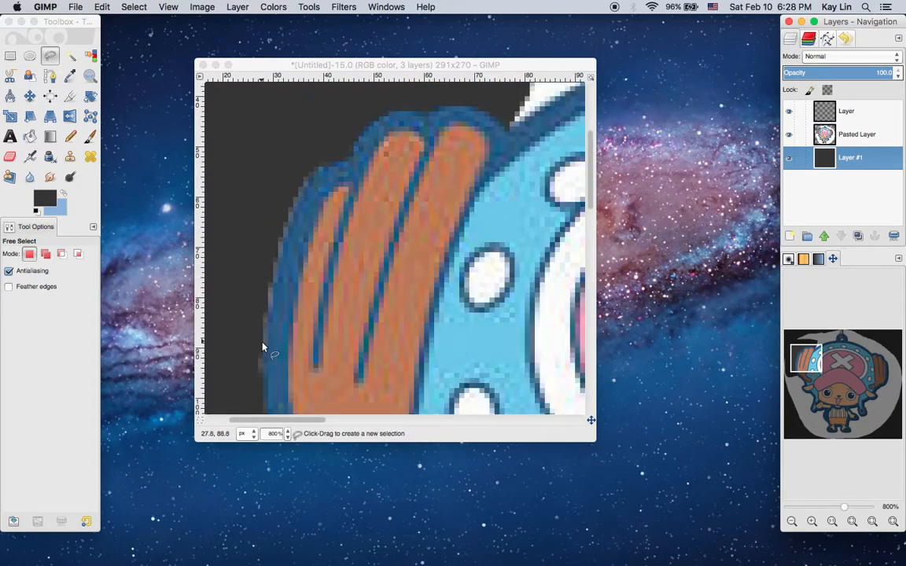
{"action": "scroll", "coordinate": [308, 313], "scroll_direction": "down", "scroll_amount": 4}
{"action": "scroll", "coordinate": [271, 244], "scroll_direction": "up", "scroll_amount": 8}
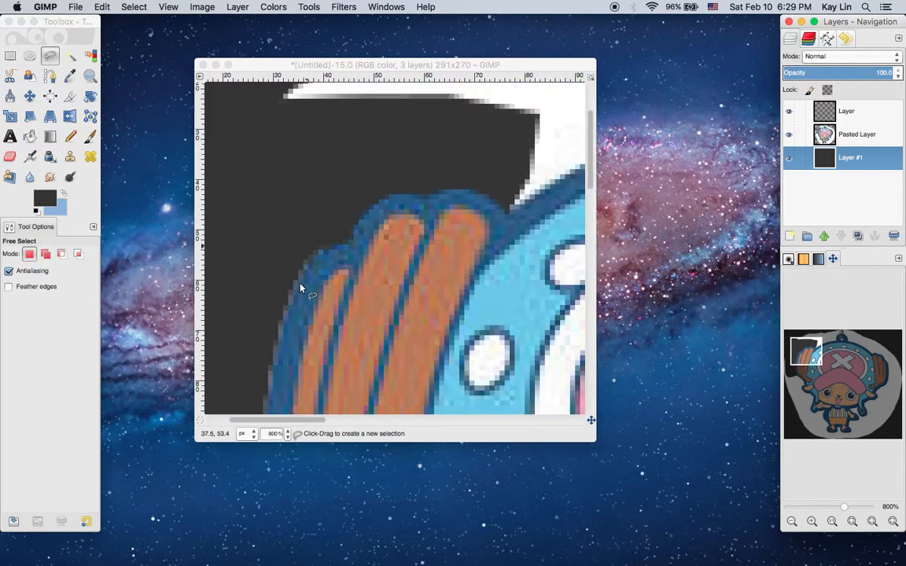
Delete the dark backdrop layer beneath the Pasted Layer.
{"action": "left_click", "coordinate": [287, 434]}
{"action": "left_click", "coordinate": [276, 489]}
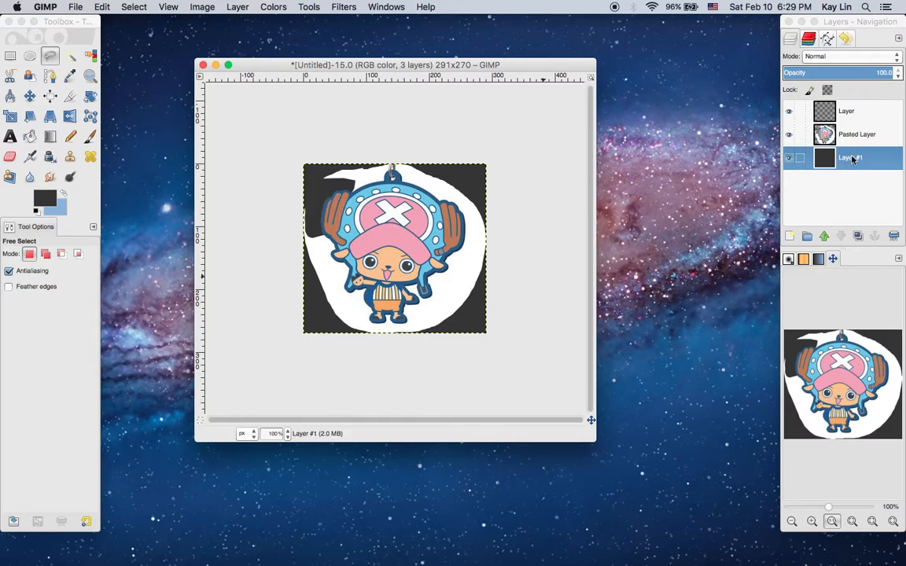
{"action": "left_click", "coordinate": [893, 236]}
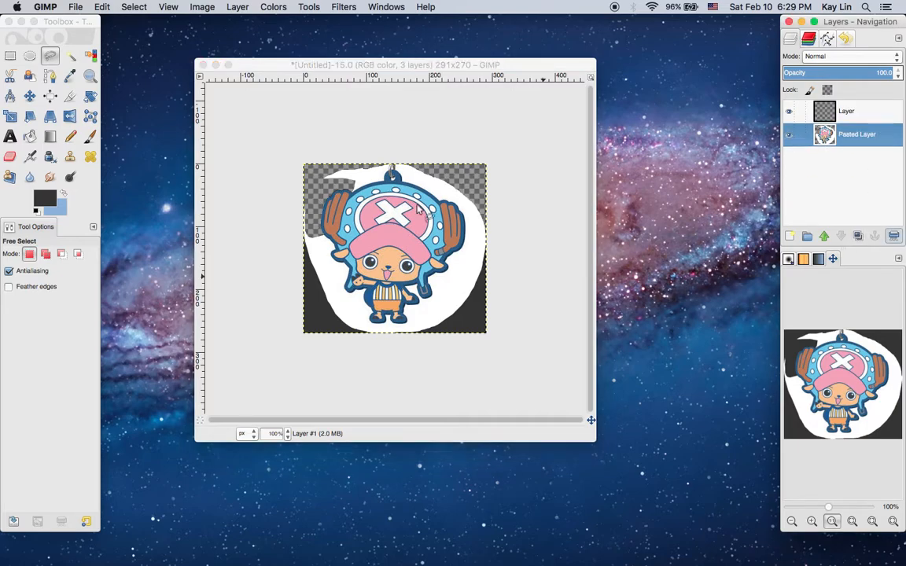
Inspect the left antler's edge against the transparent background at 800%, enlarge the image window, and return to the whole image at 100%.
{"action": "left_click", "coordinate": [285, 434]}
{"action": "left_click", "coordinate": [365, 433]}
{"action": "left_click_drag", "start_coordinate": [830, 405], "coordinate": [795, 371]}
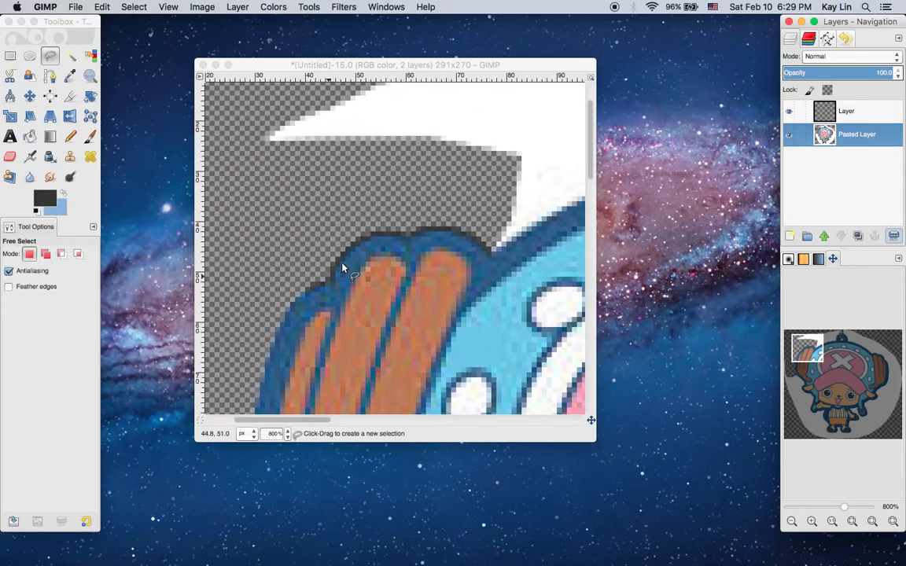
{"action": "left_click_drag", "start_coordinate": [593, 443], "coordinate": [697, 503]}
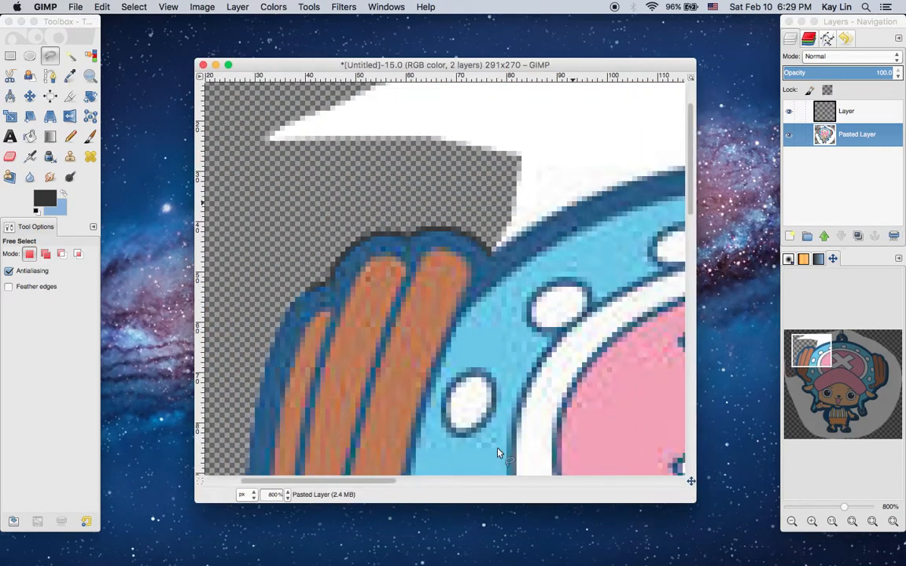
{"action": "left_click", "coordinate": [288, 494]}
{"action": "left_click", "coordinate": [277, 440]}
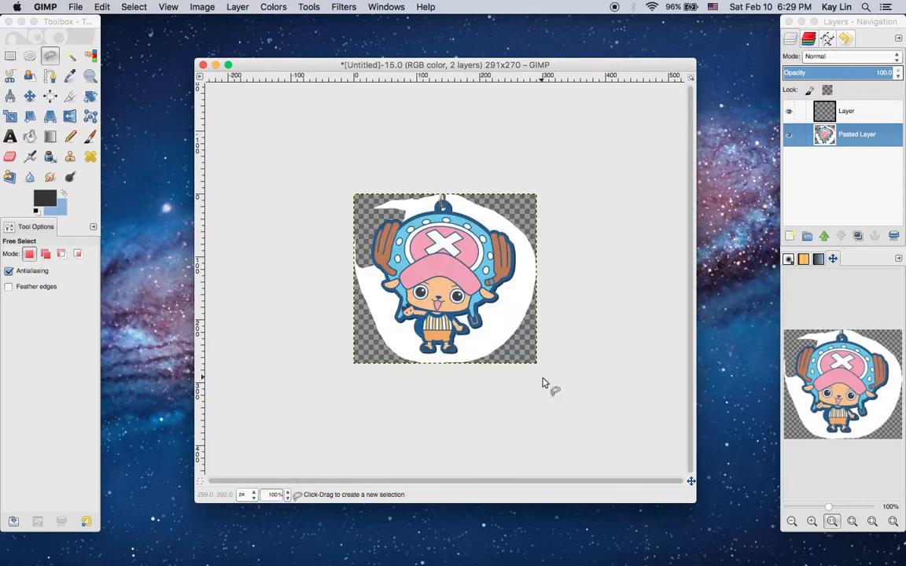